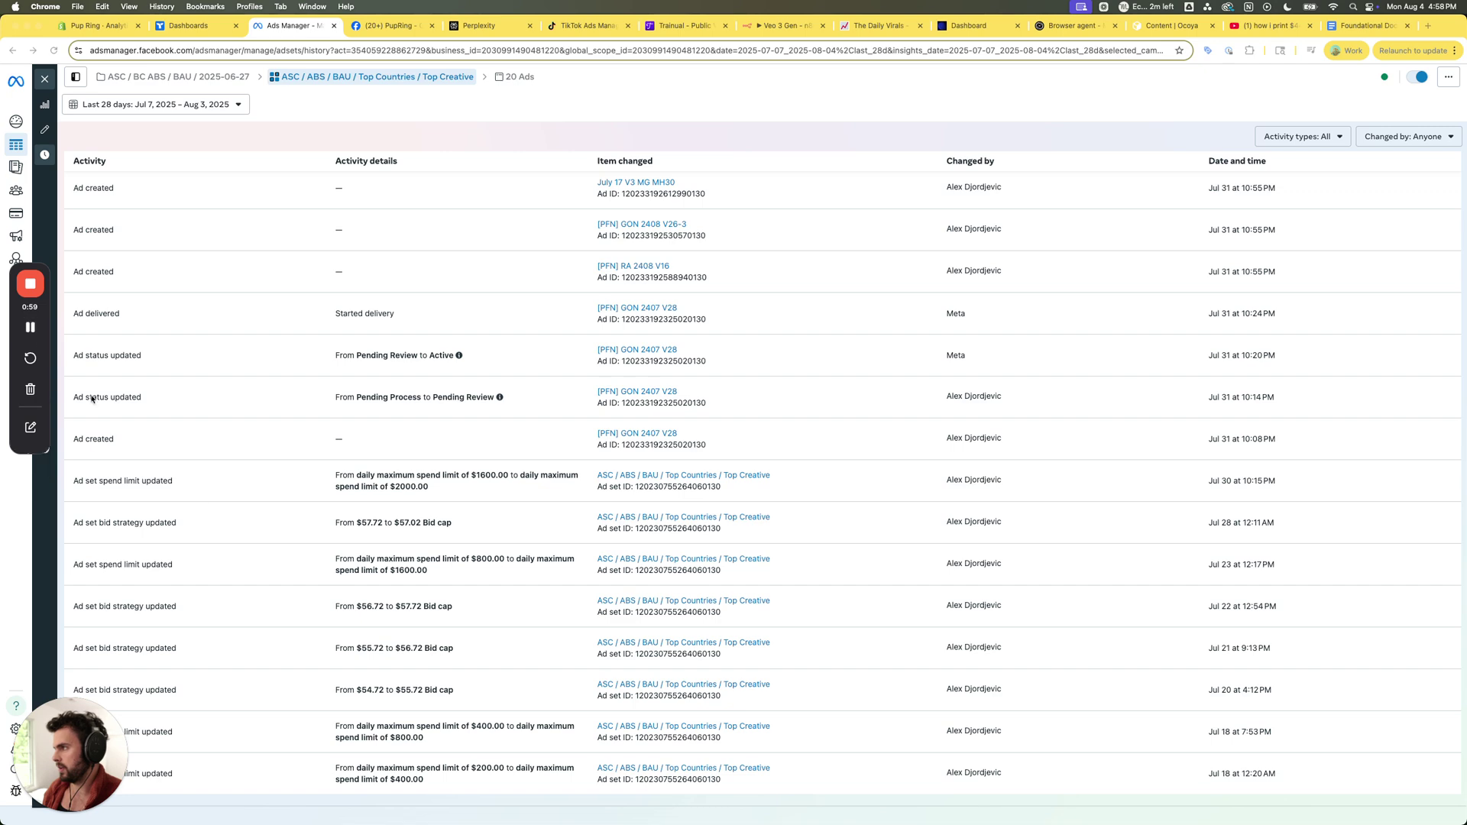
Scroll up and back down through the ad set's activity history.
scroll(294, 581, up, 1)
scroll(294, 581, down, 1)
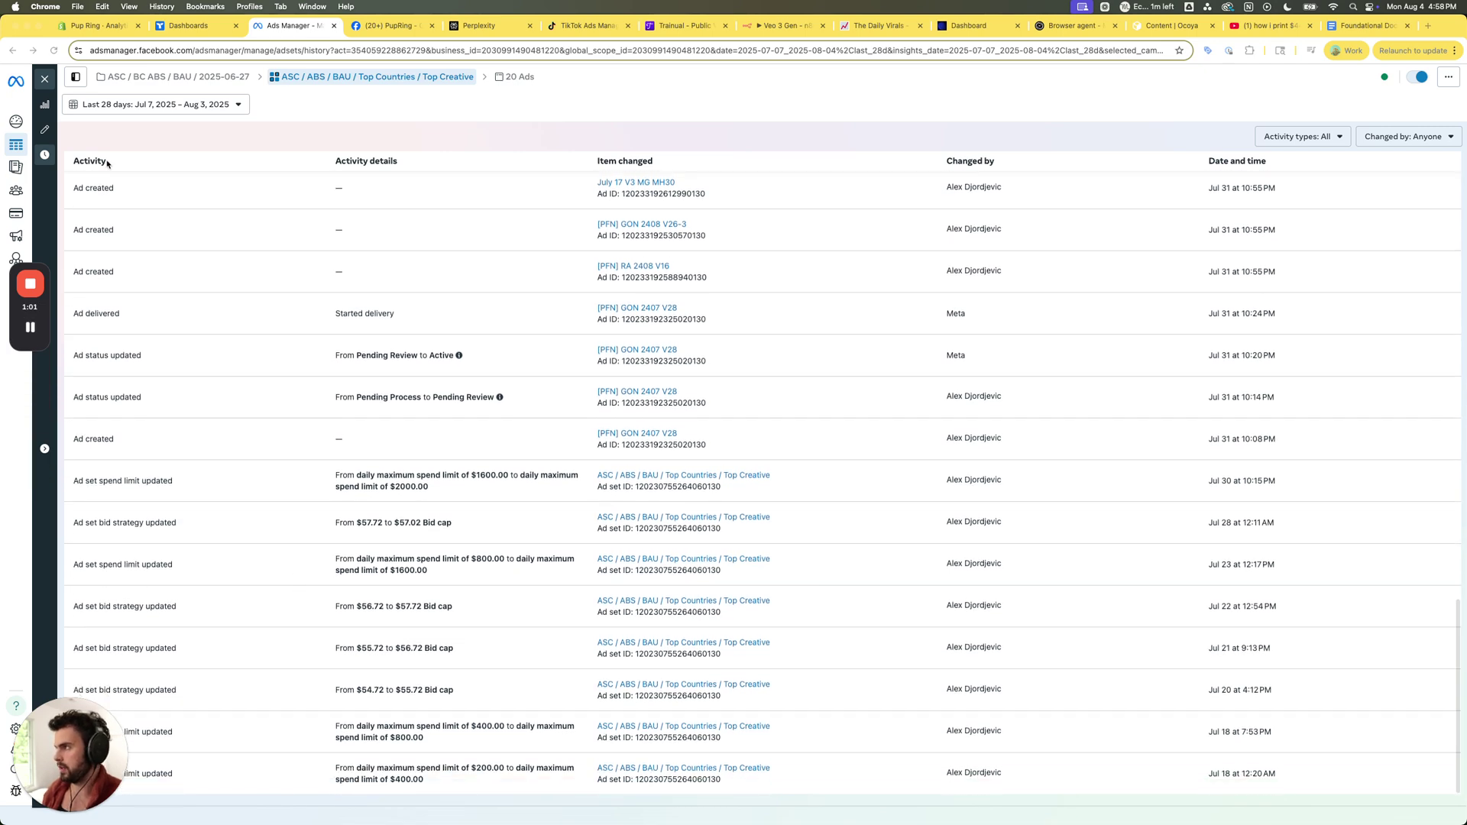
Show the ad set's performance overview: 649 website purchases at $38.84 each, $25,207.99 spent.
click(45, 106)
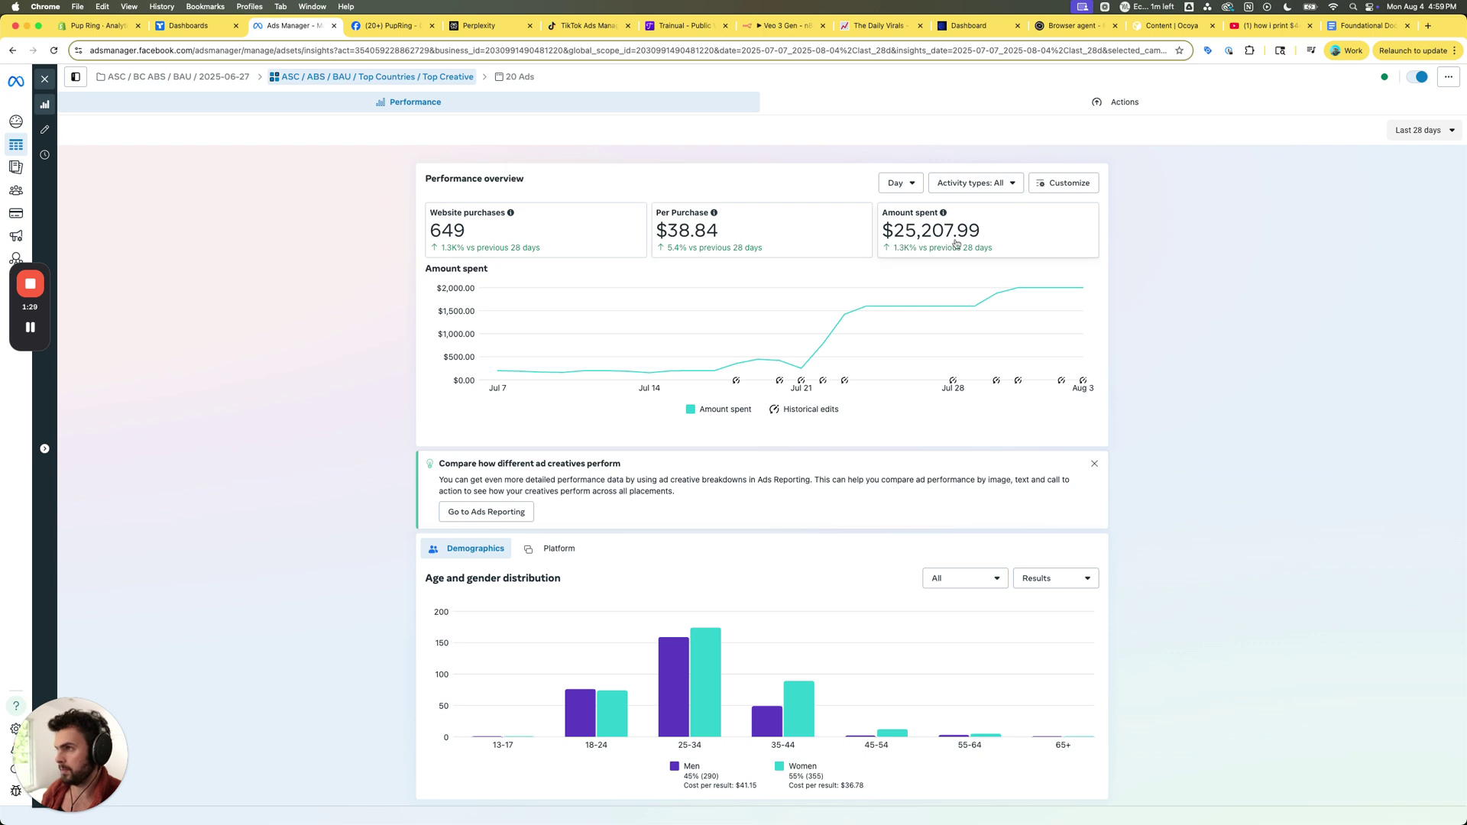
mouse_move(499, 371)
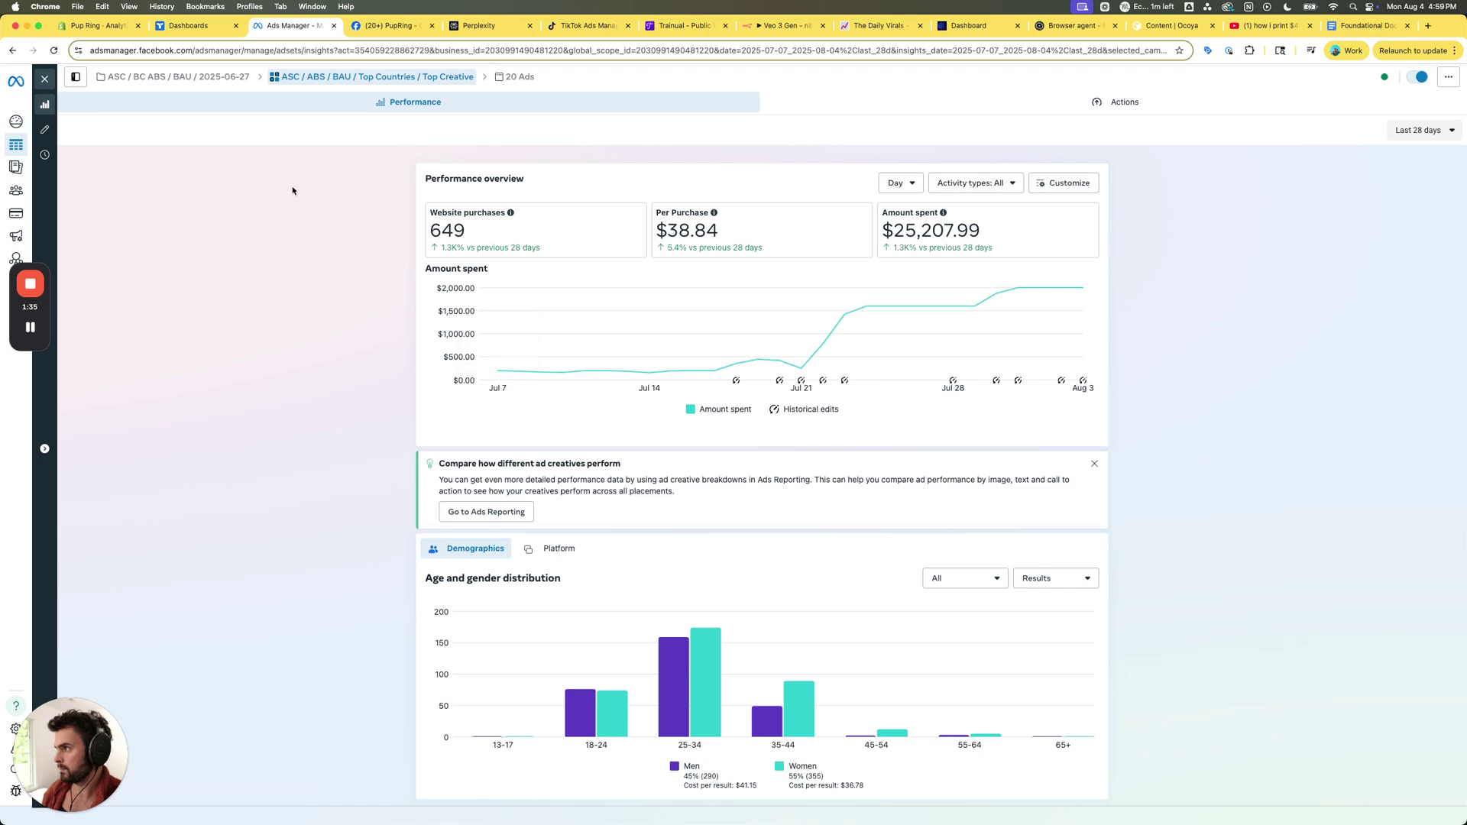
click(46, 156)
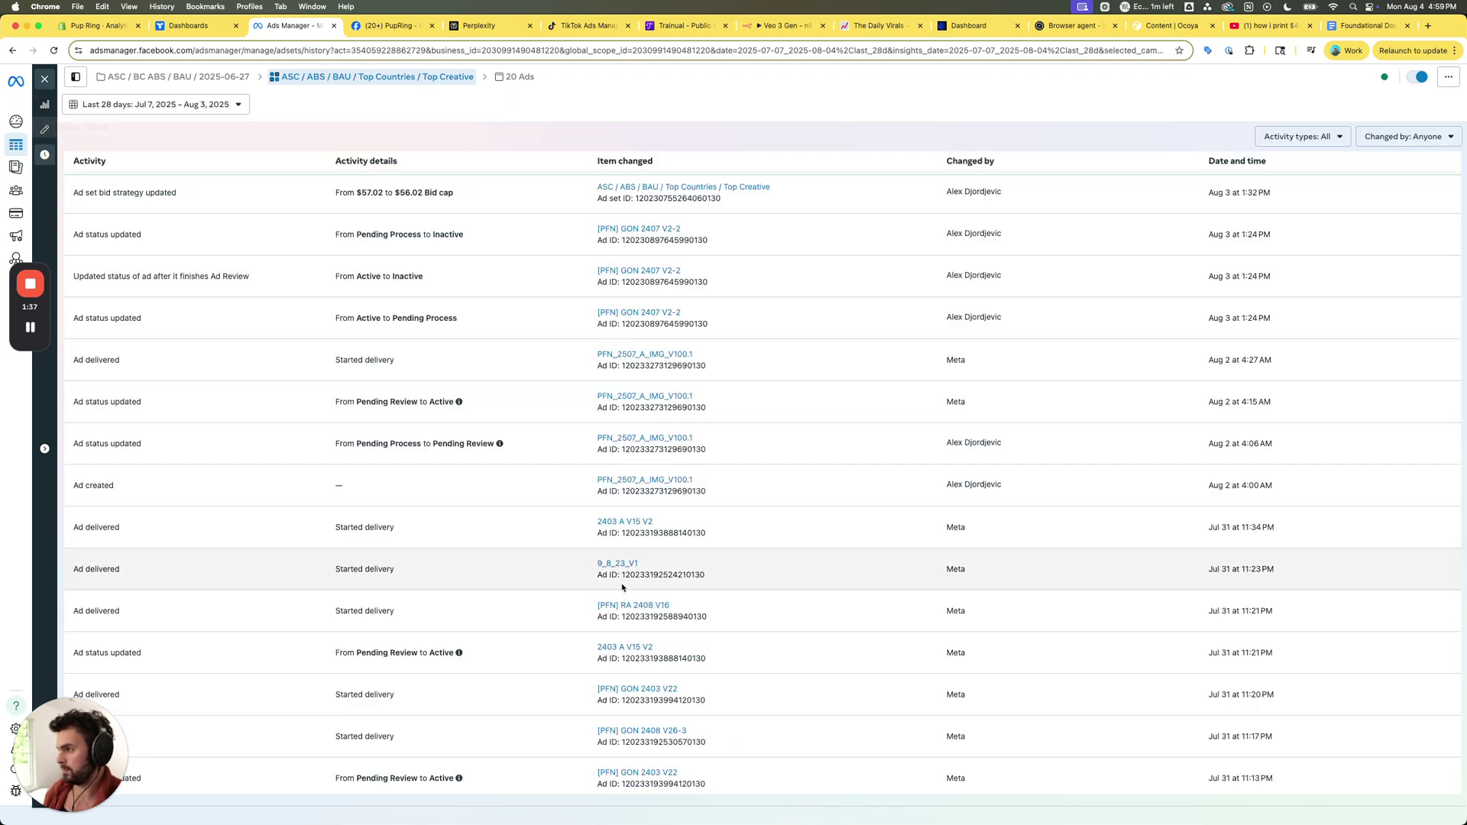
scroll(615, 721, down, 10)
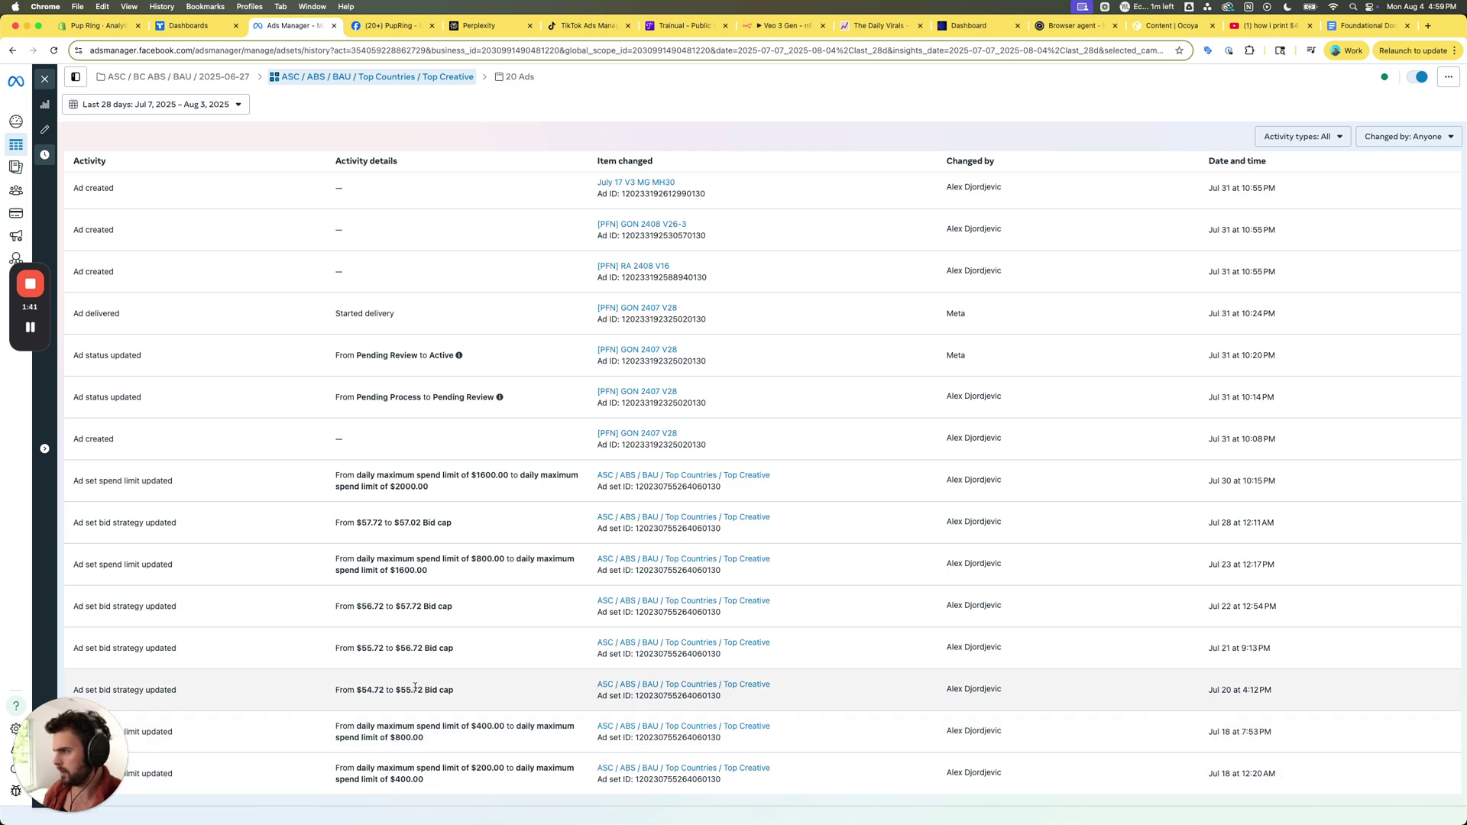
drag(360, 689, 383, 689)
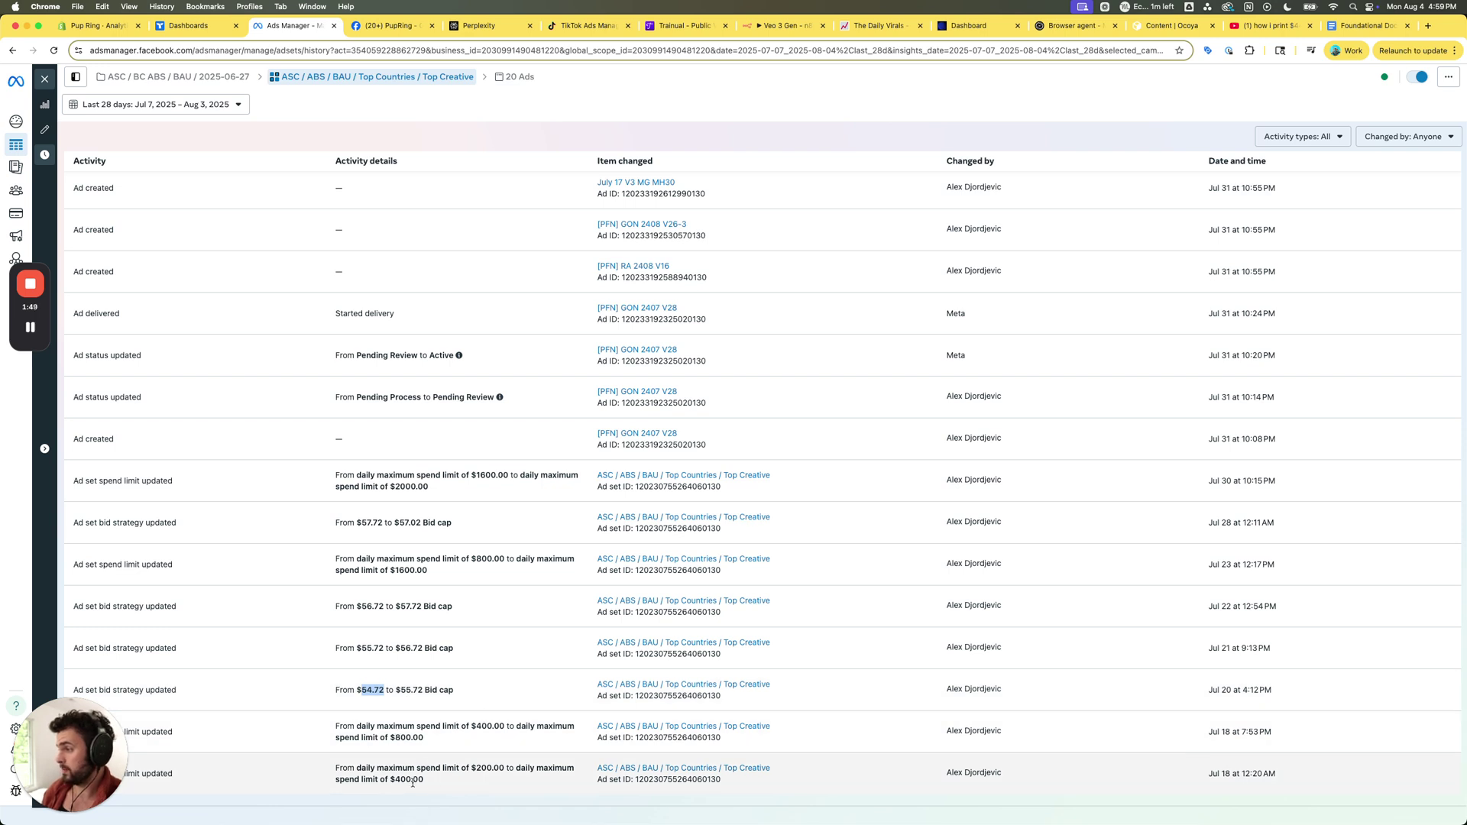
double_click(492, 768)
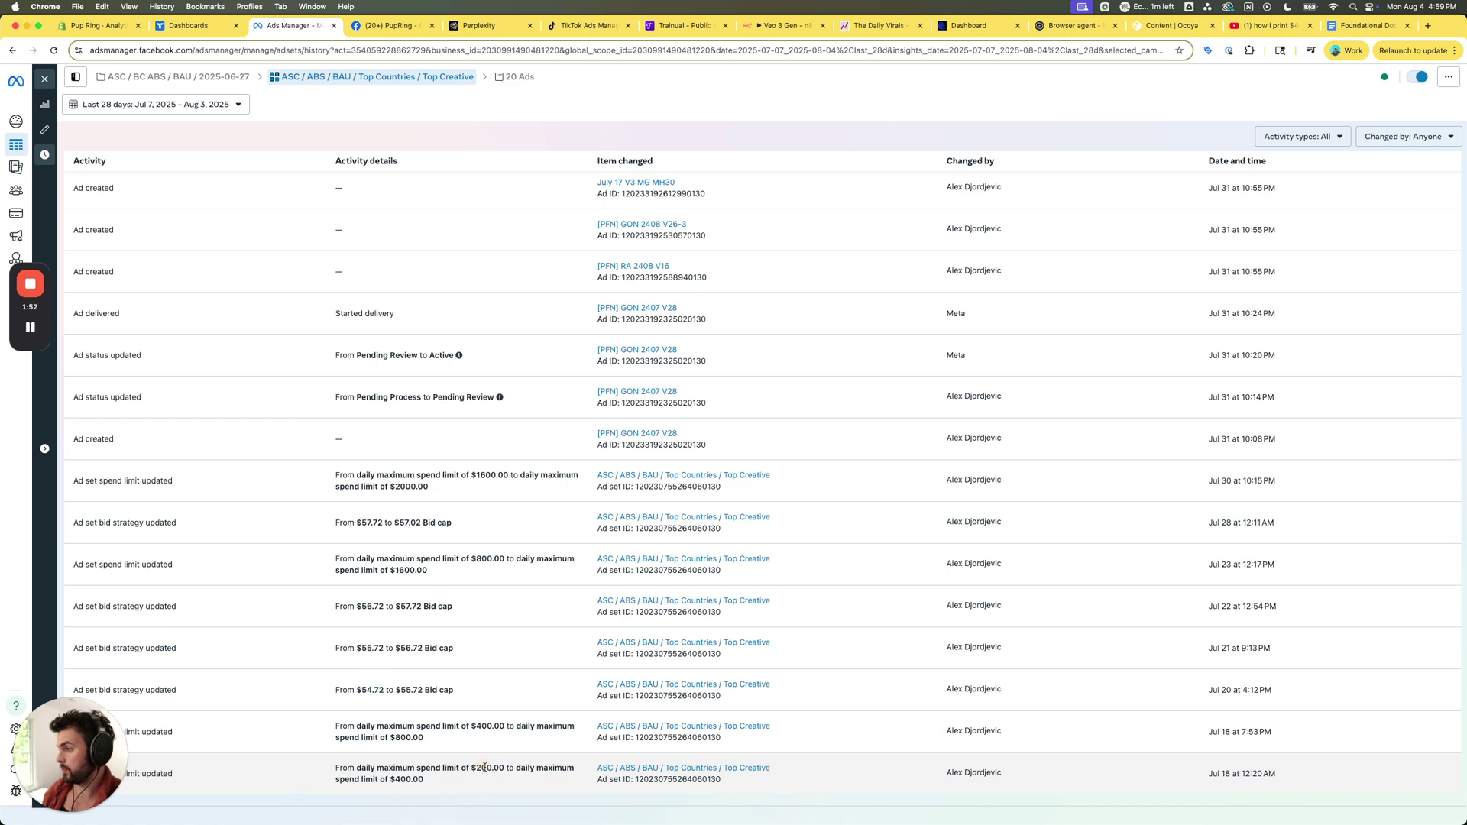
double_click(489, 726)
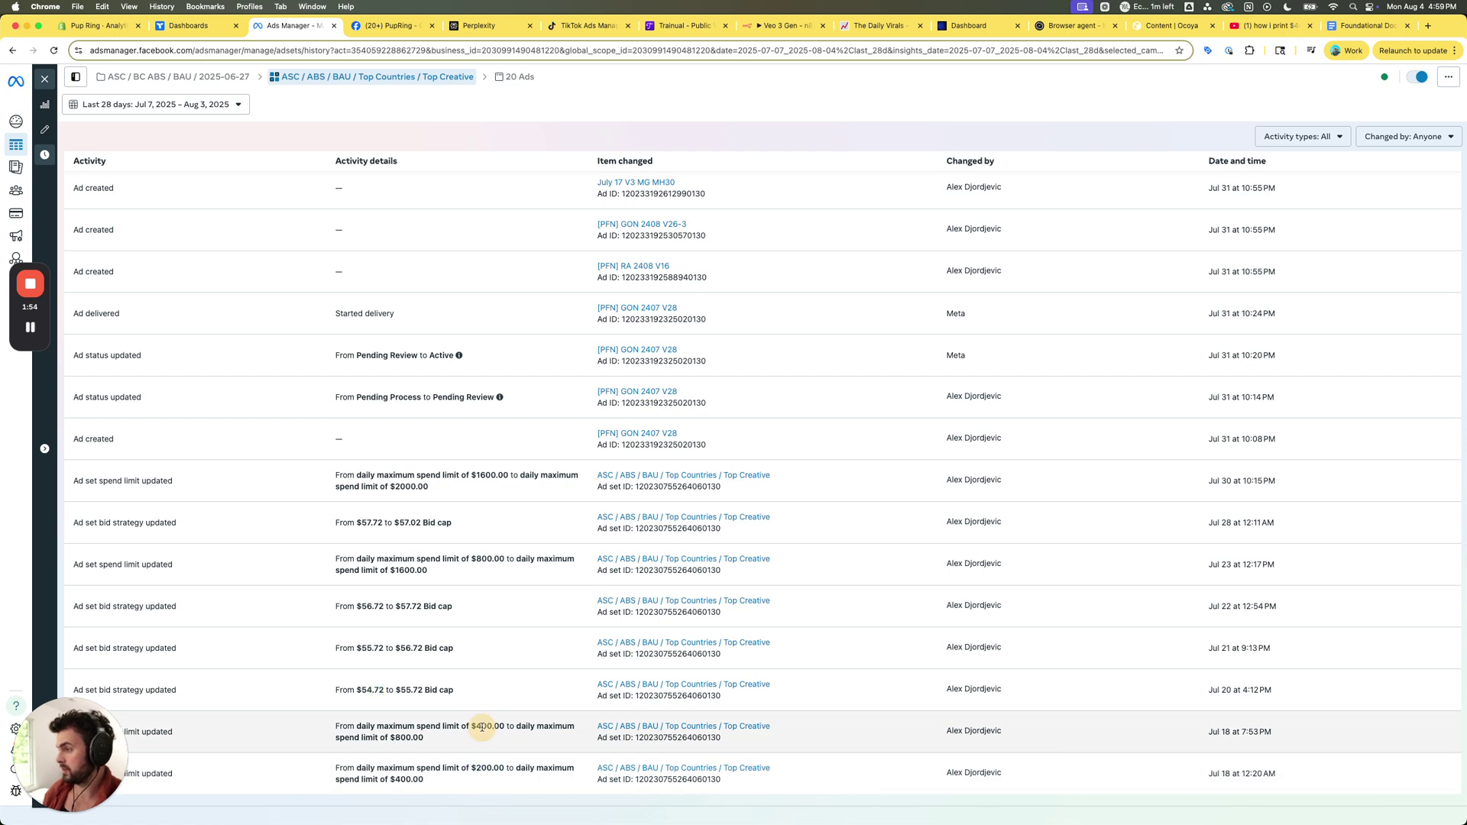
click(410, 737)
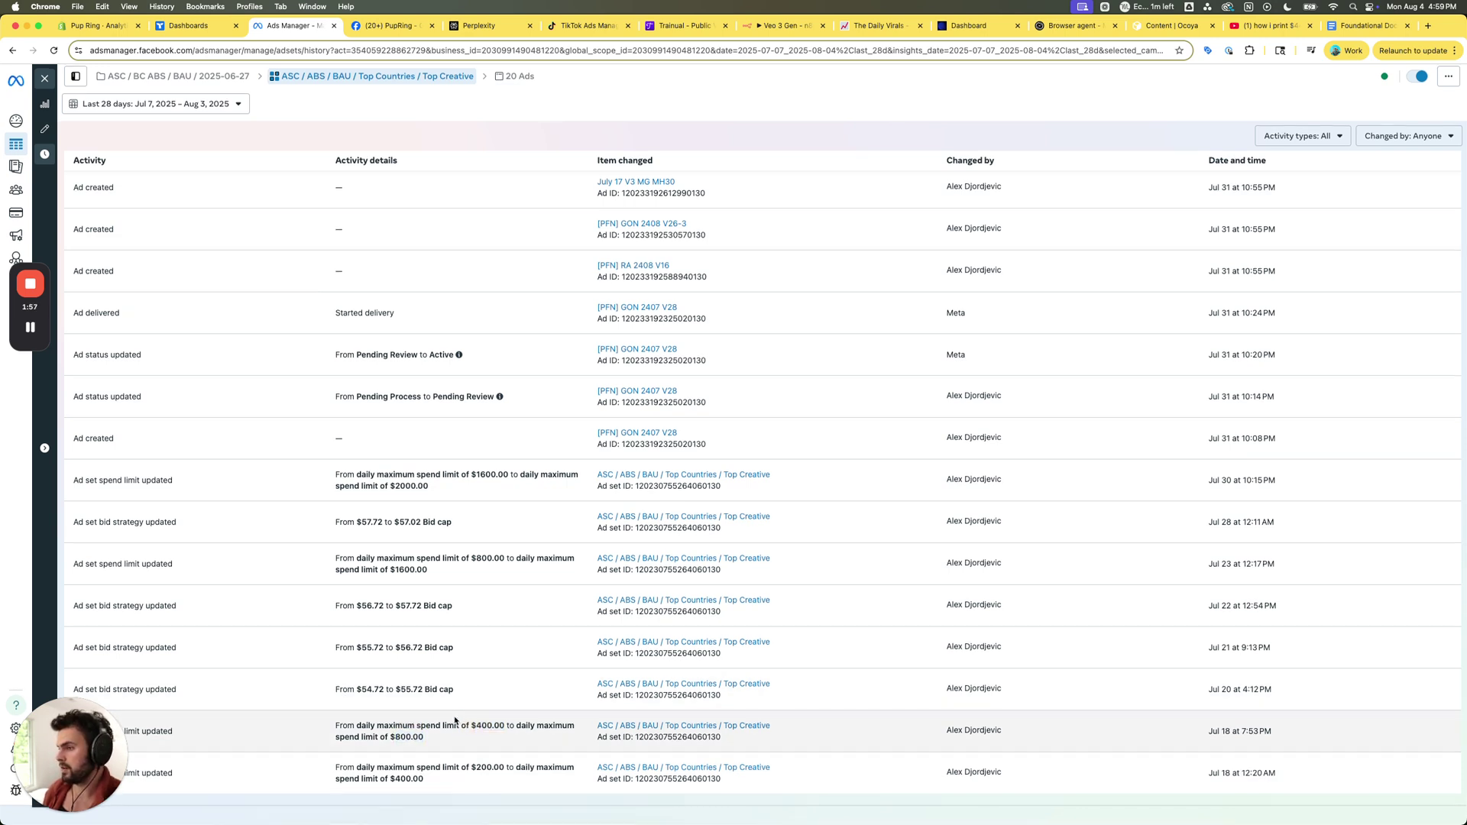
click(46, 105)
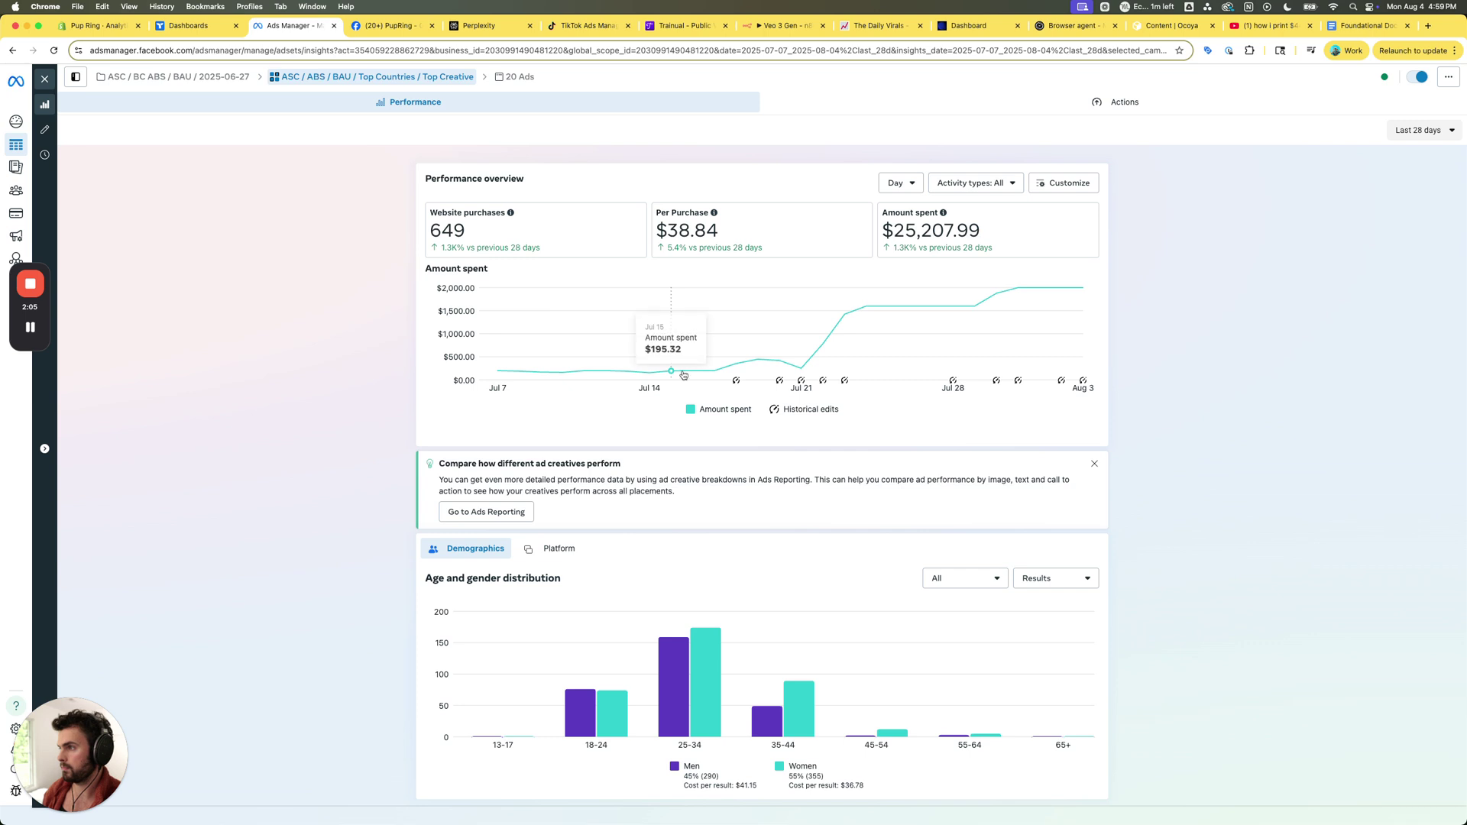
mouse_move(731, 372)
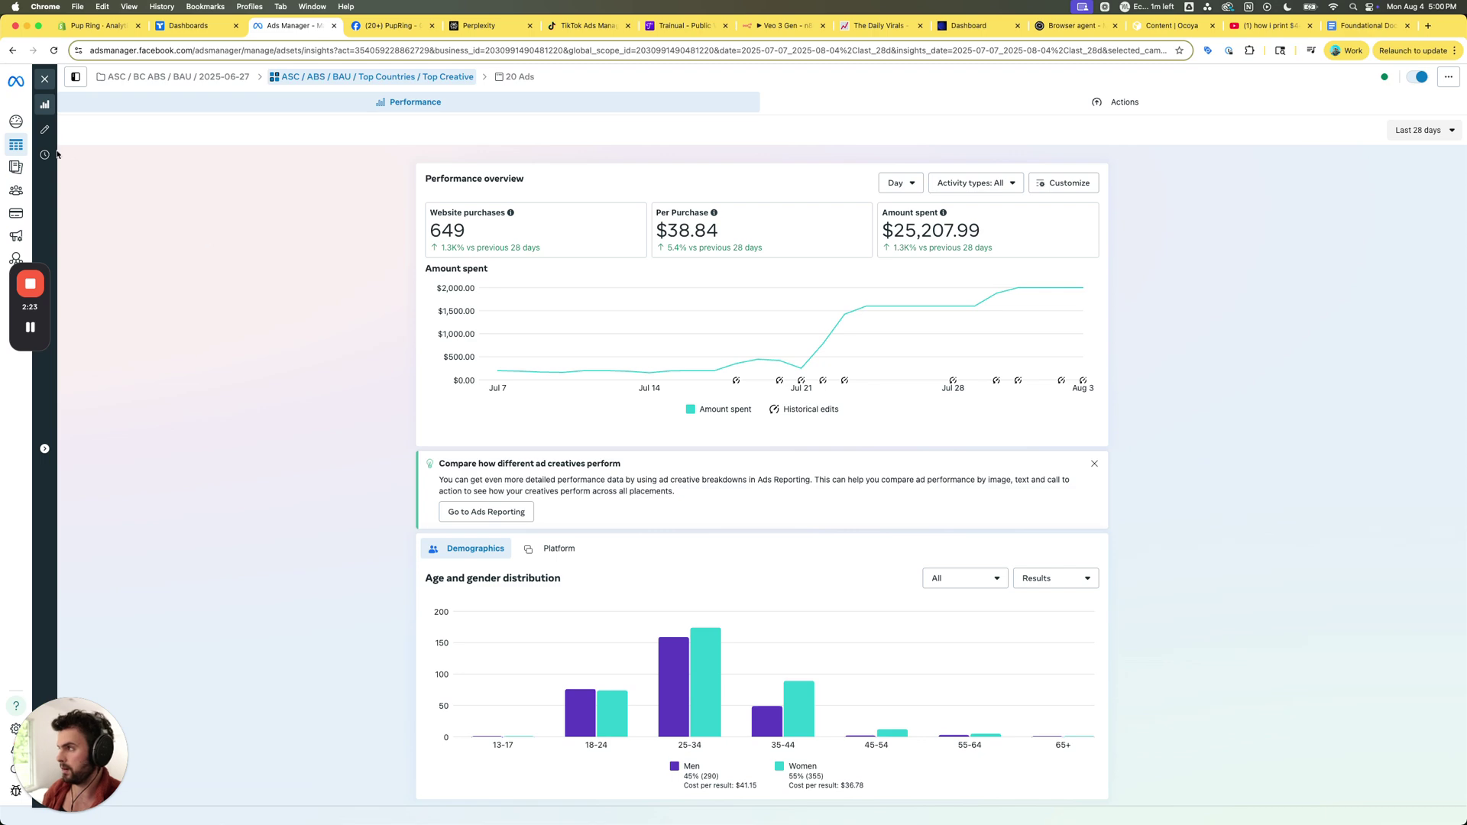
click(50, 159)
Find and highlight the 57.72 bid cap update in history, then view the Amount spent chart.
scroll(440, 680, down, 10)
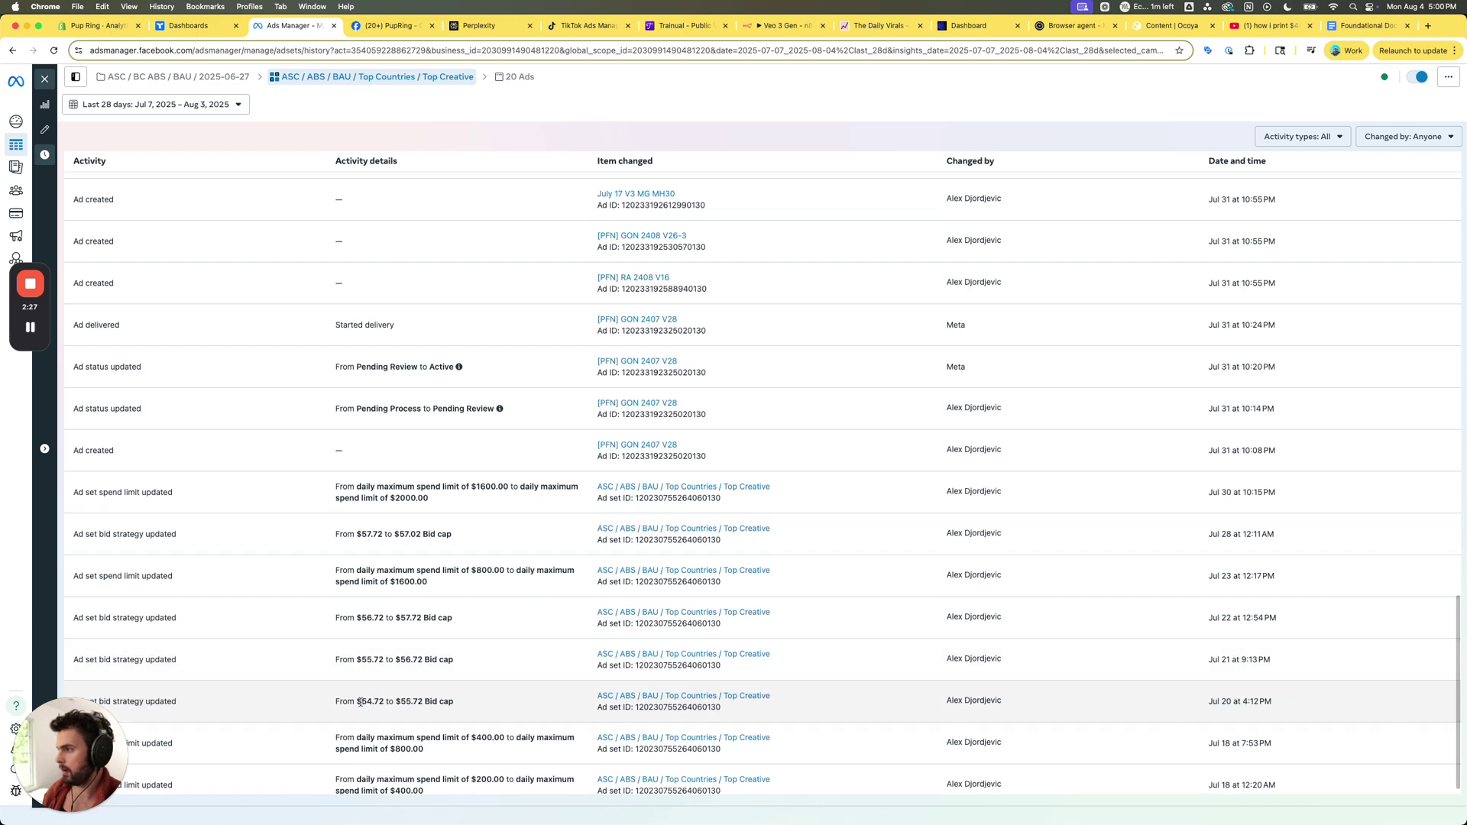
scroll(413, 701, up, 1)
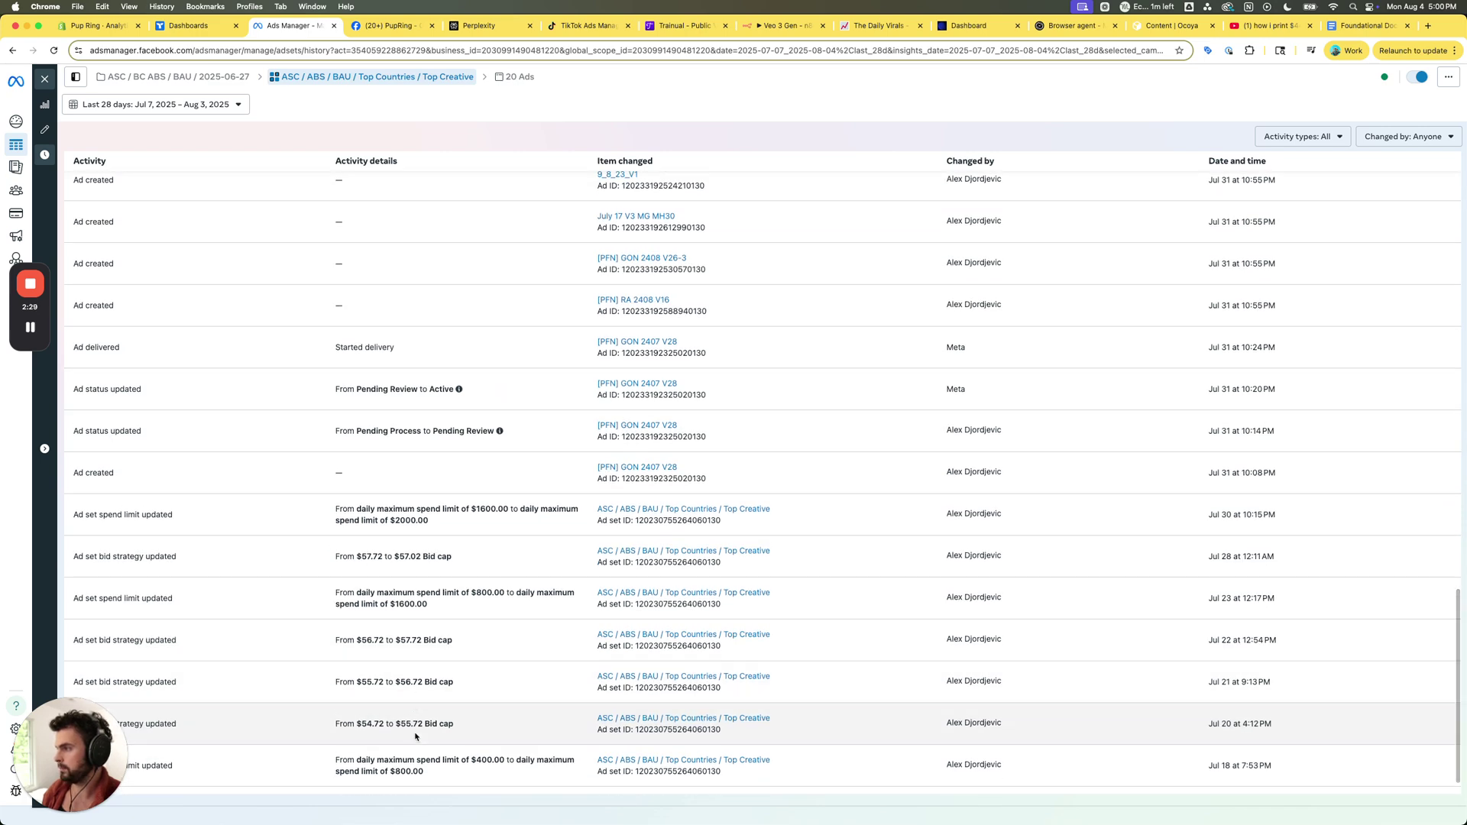
scroll(405, 722, up, 1)
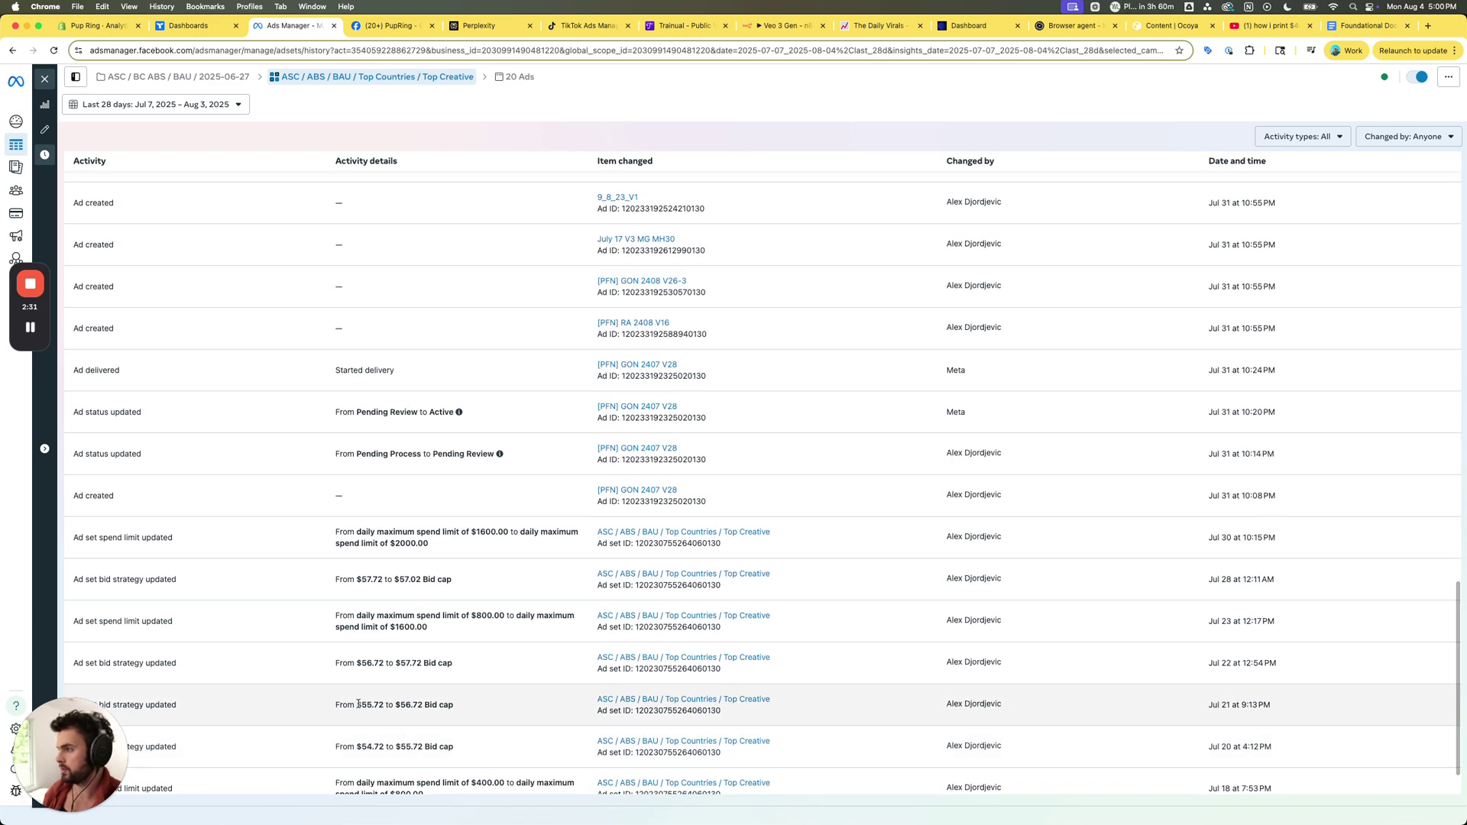
scroll(412, 703, up, 1)
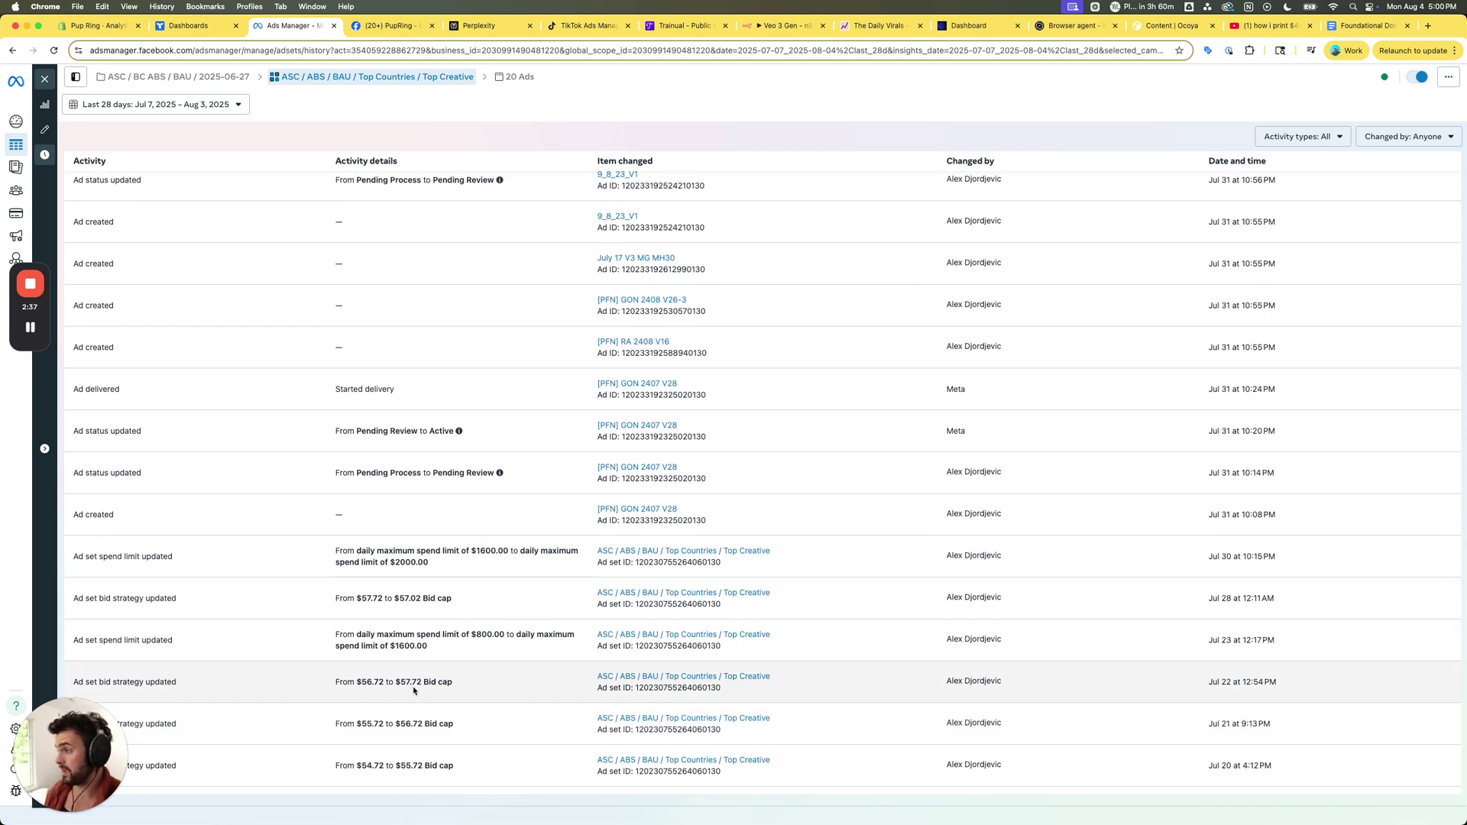
scroll(413, 690, up, 1)
double_click(407, 695)
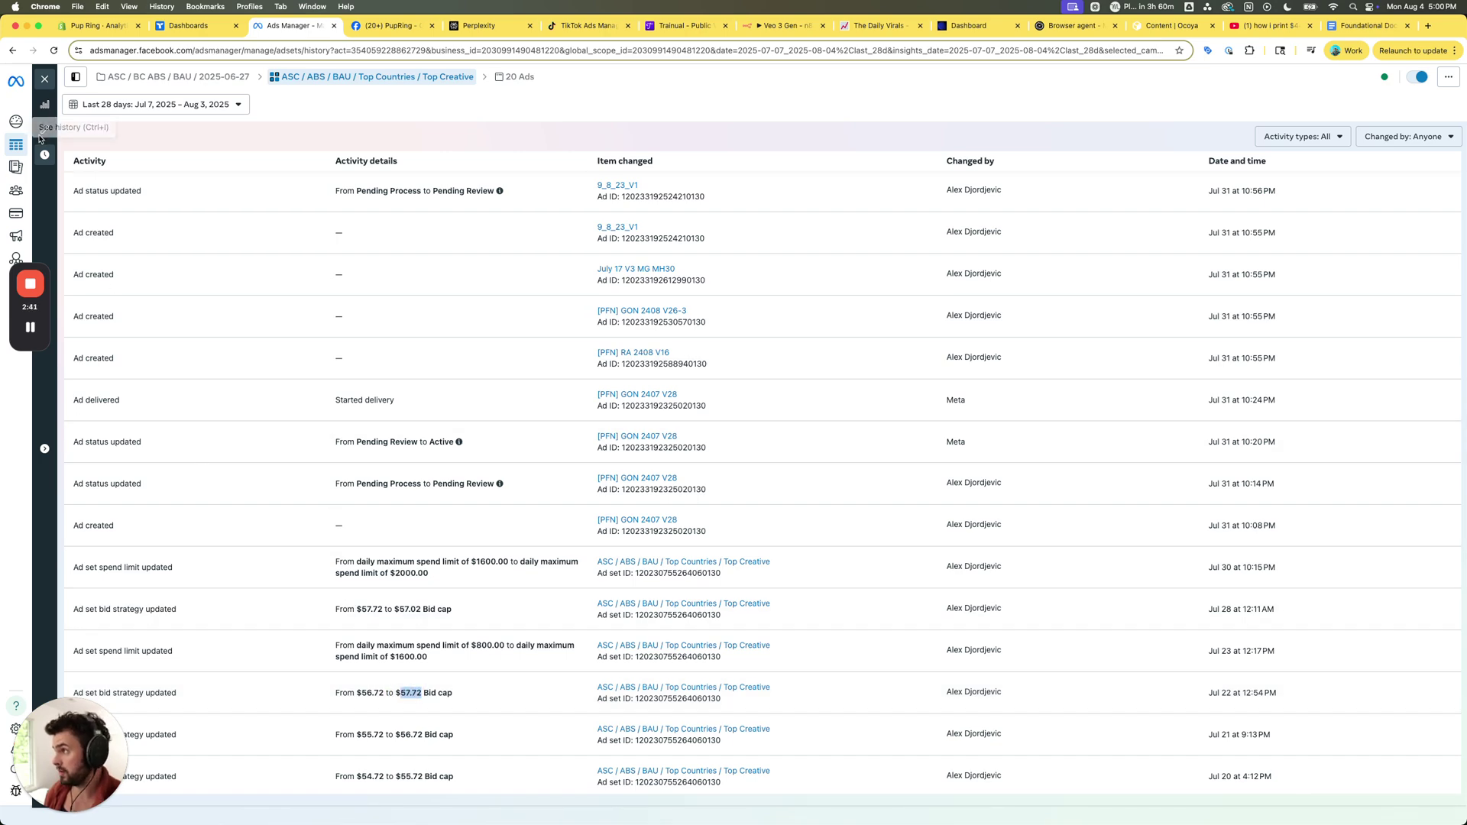
click(43, 103)
mouse_move(840, 328)
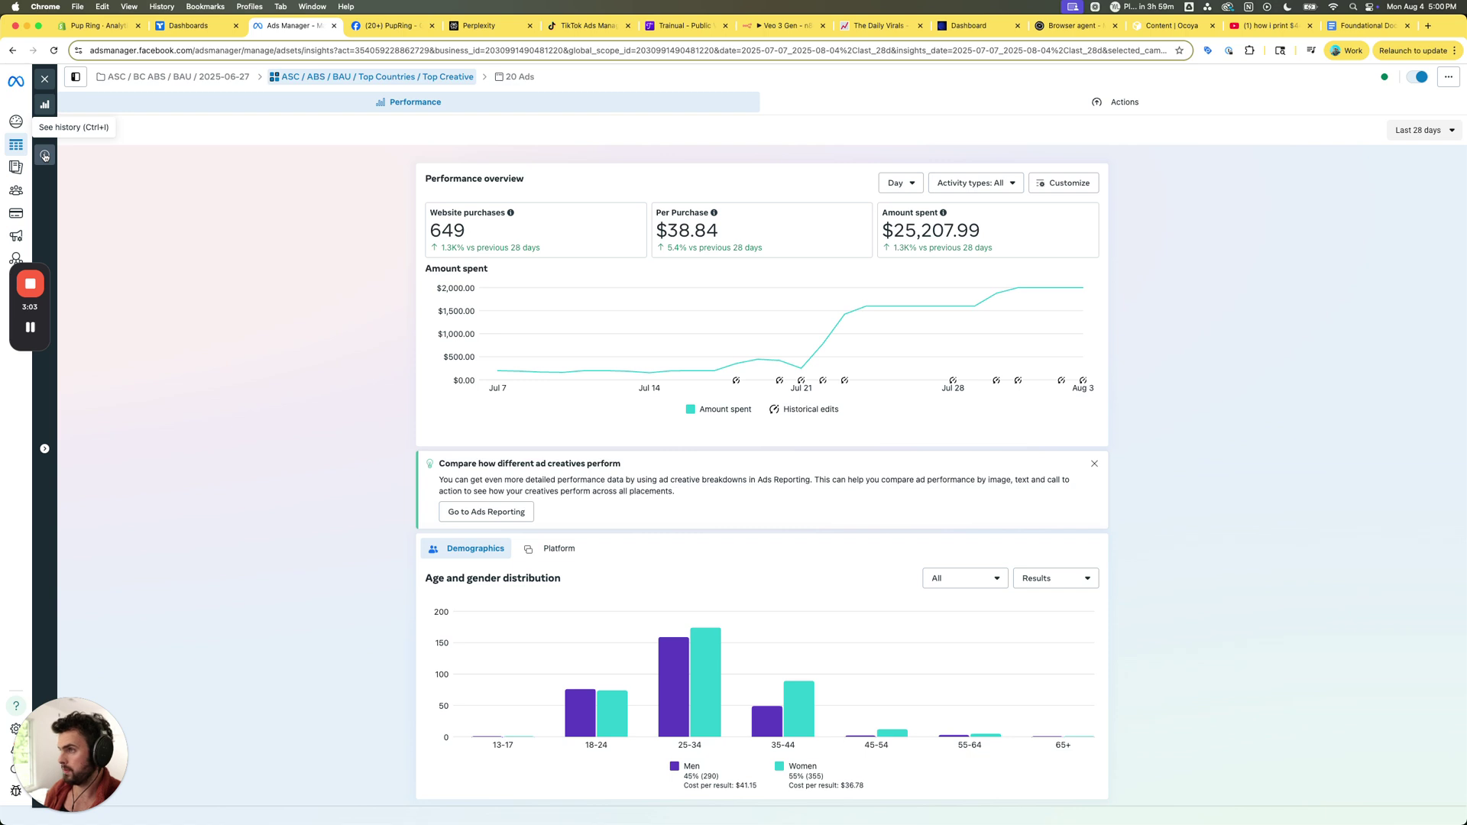
Compare the Per Purchase and Amount spent charts, ending on cost per purchase around $40–$55.
click(810, 242)
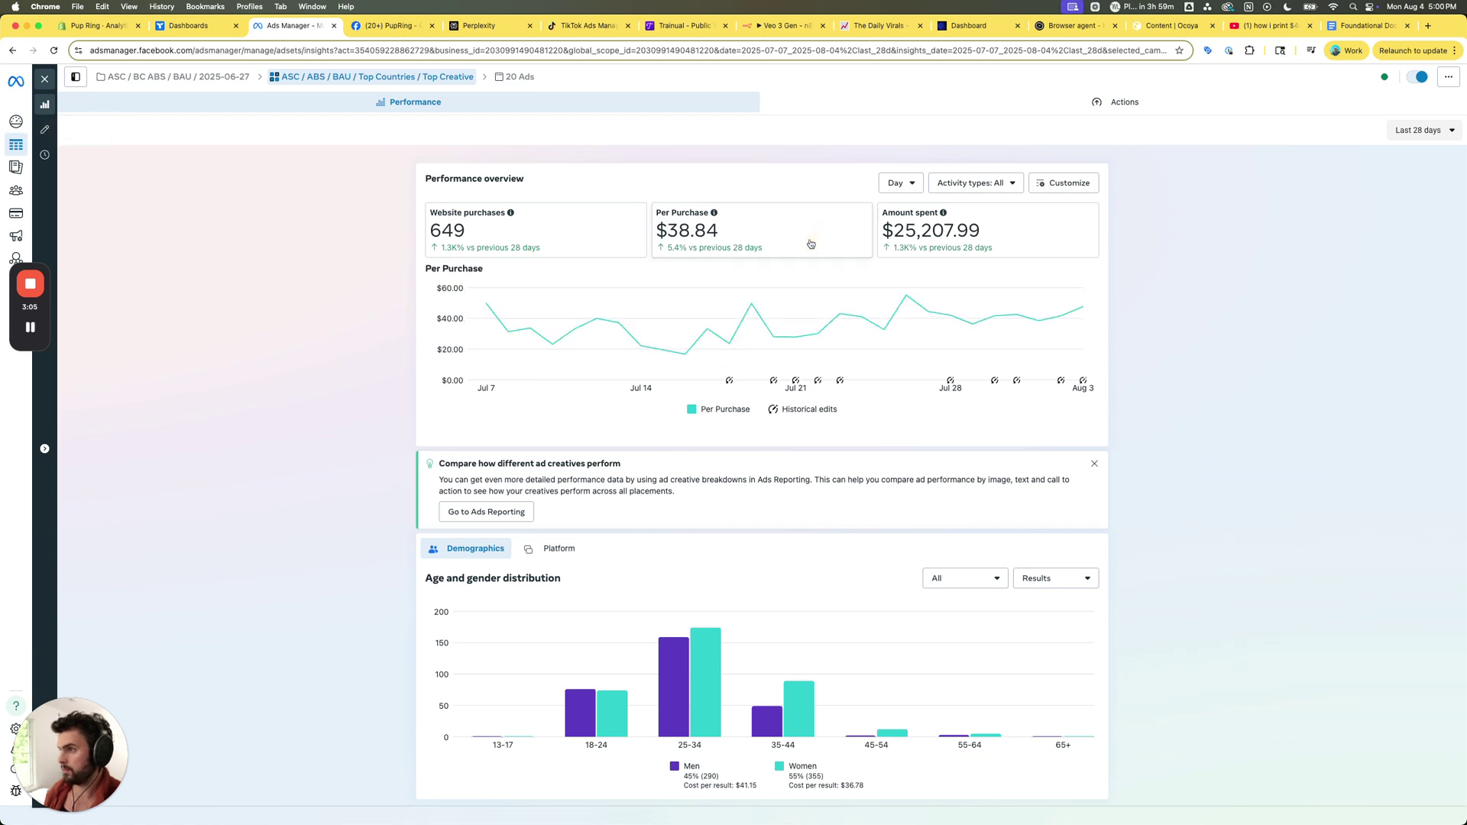
click(932, 241)
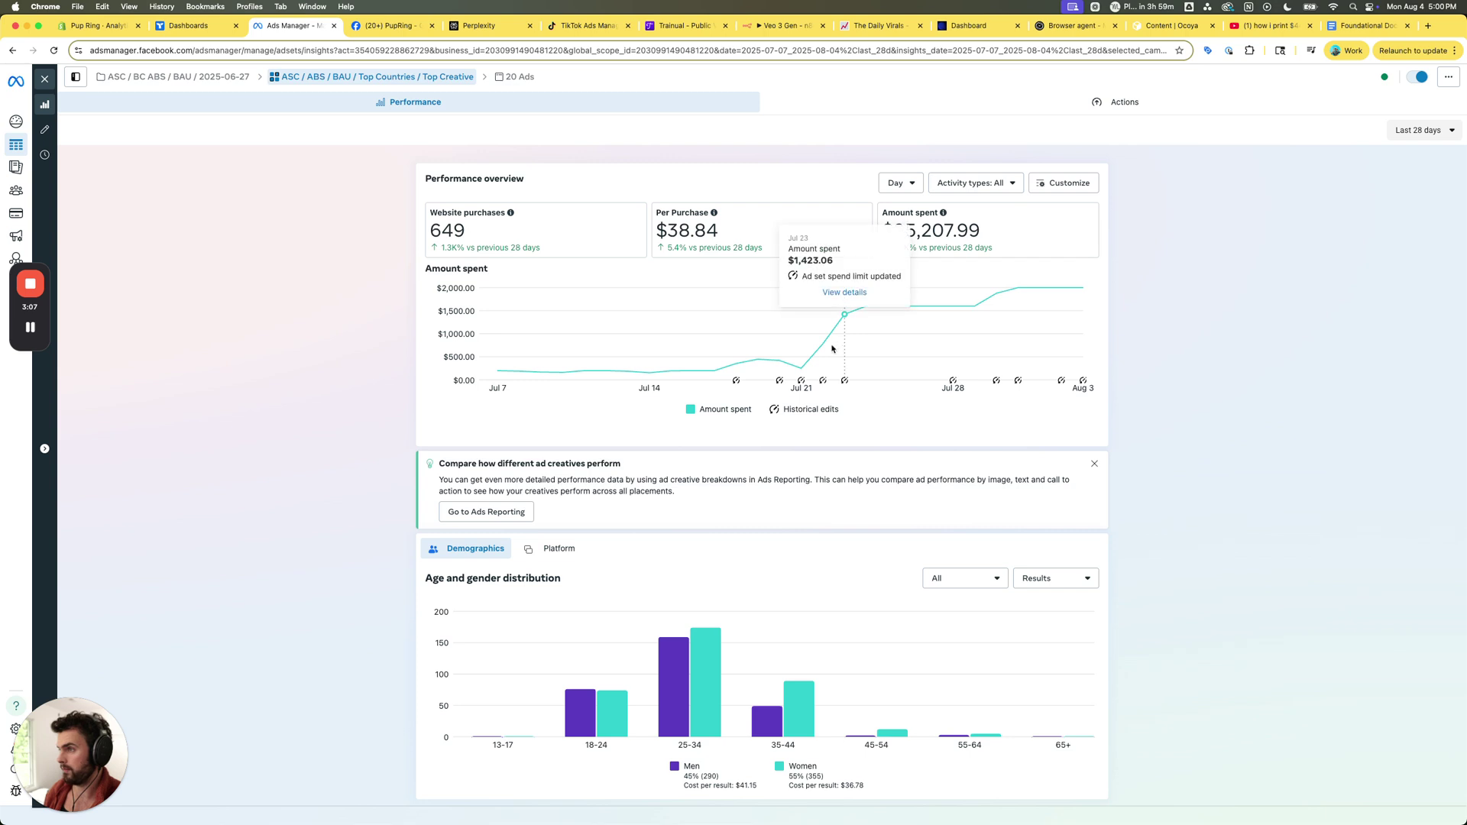
click(811, 229)
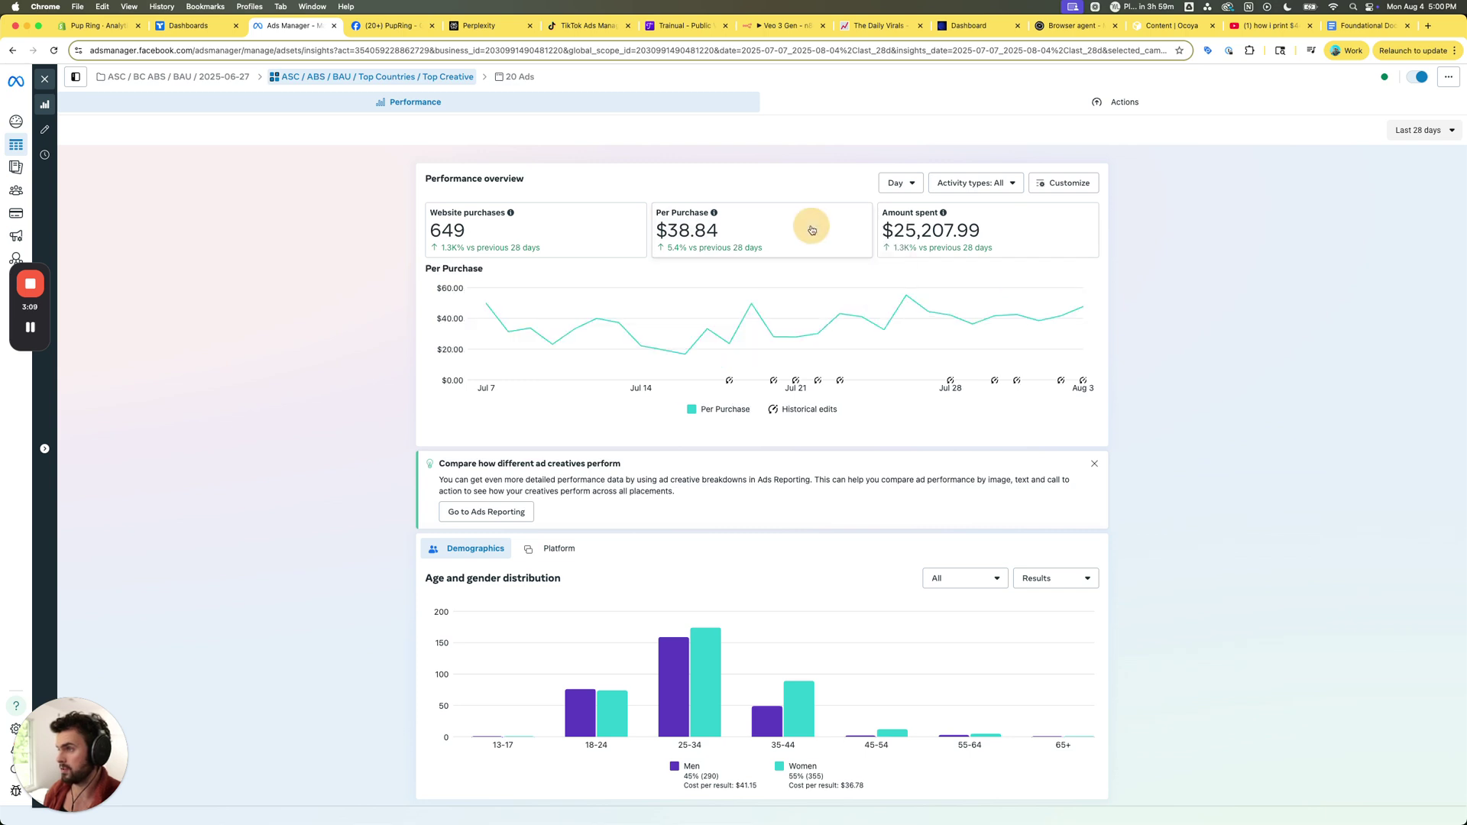
mouse_move(841, 334)
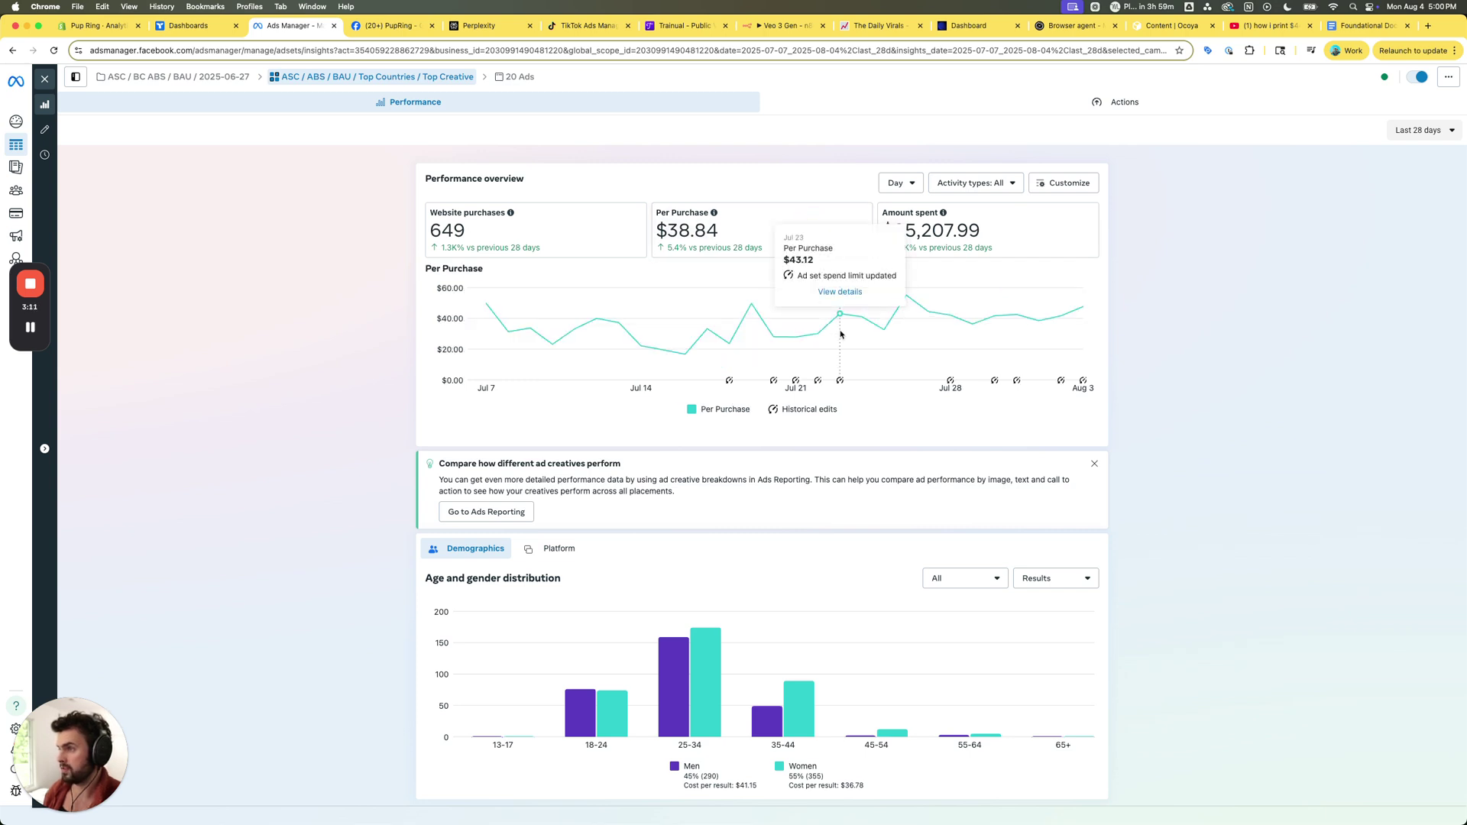
click(834, 245)
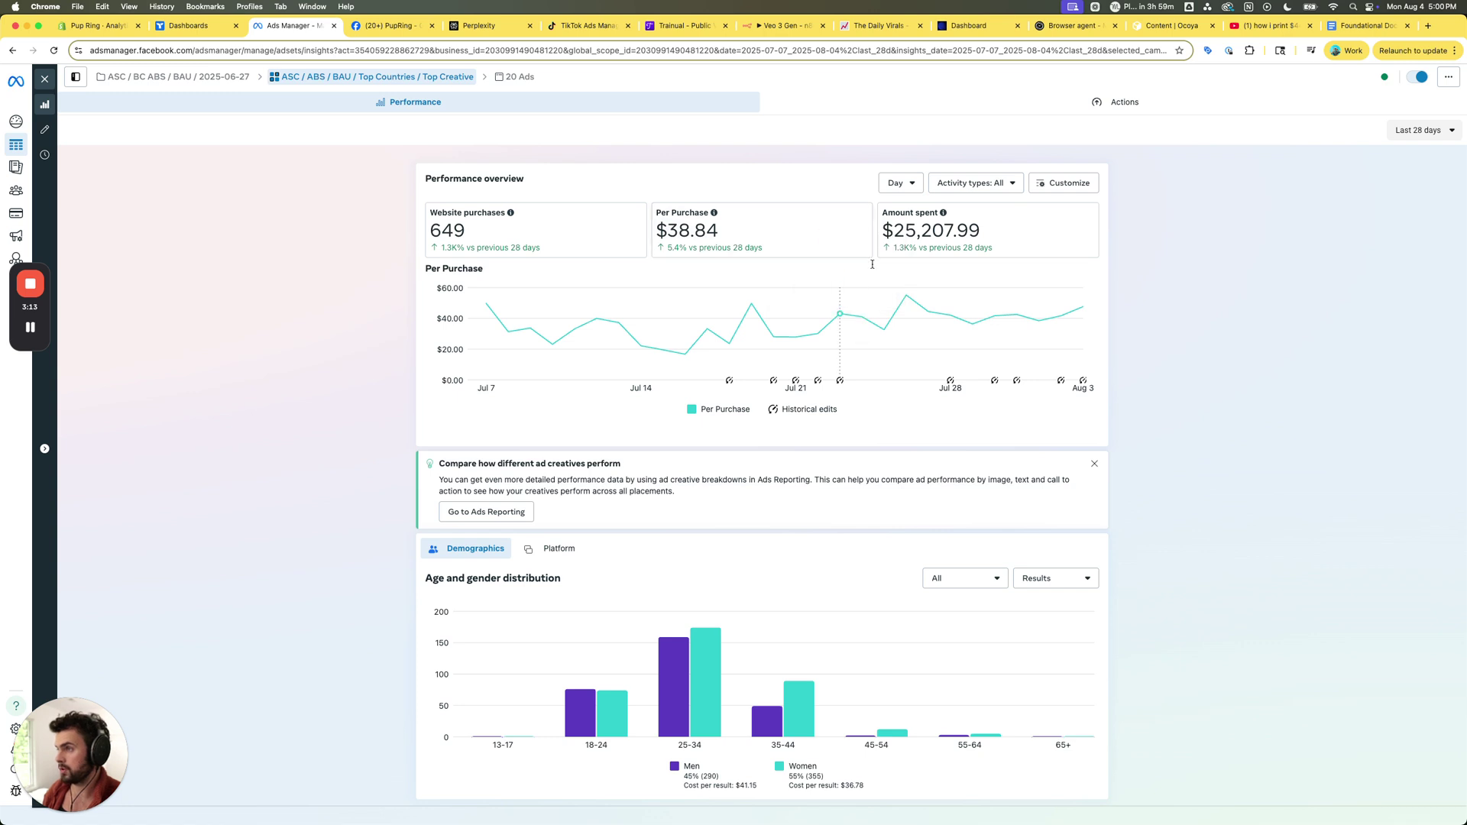
click(893, 231)
mouse_move(845, 330)
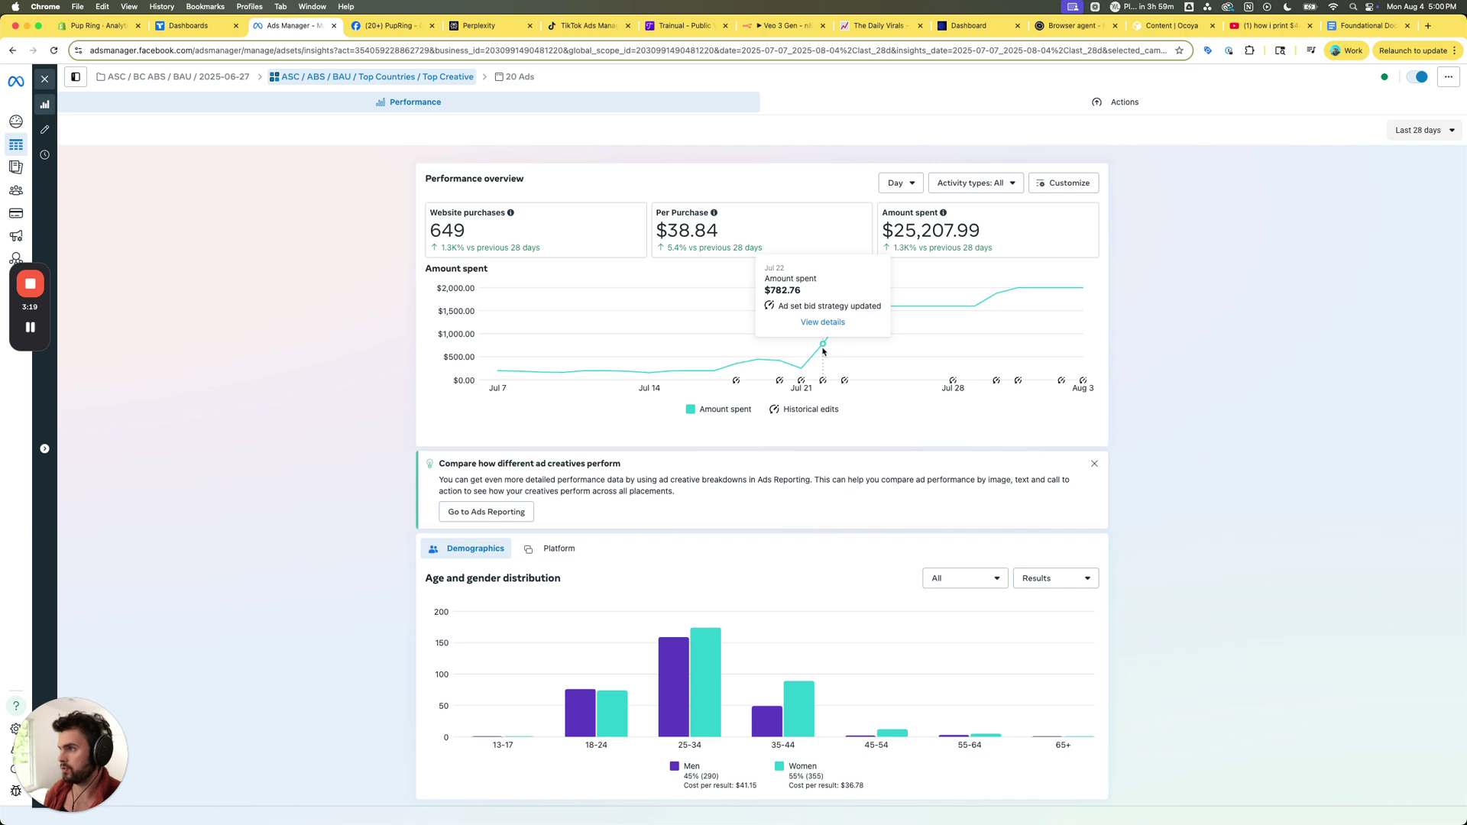
click(752, 222)
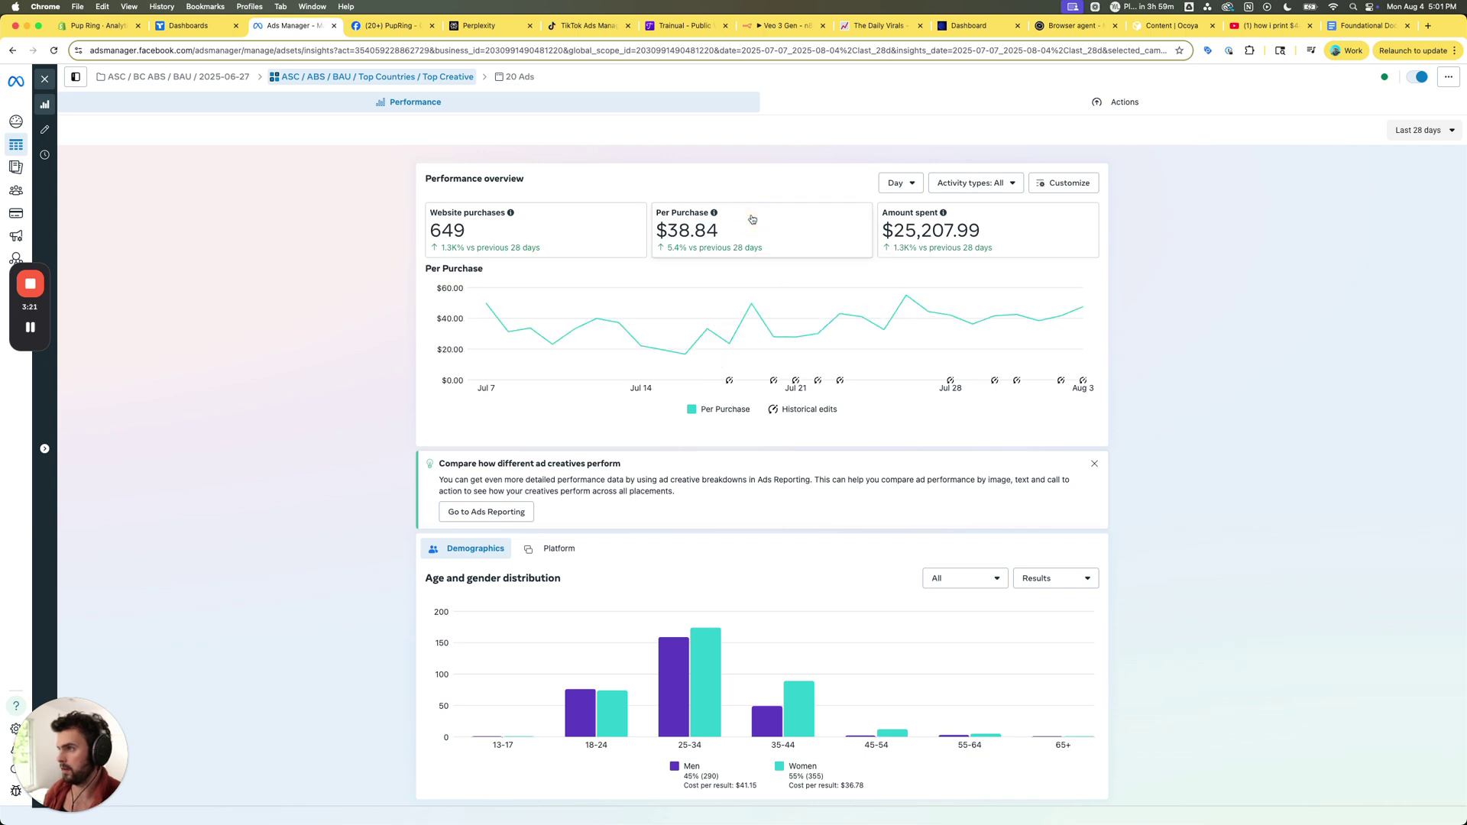
mouse_move(836, 344)
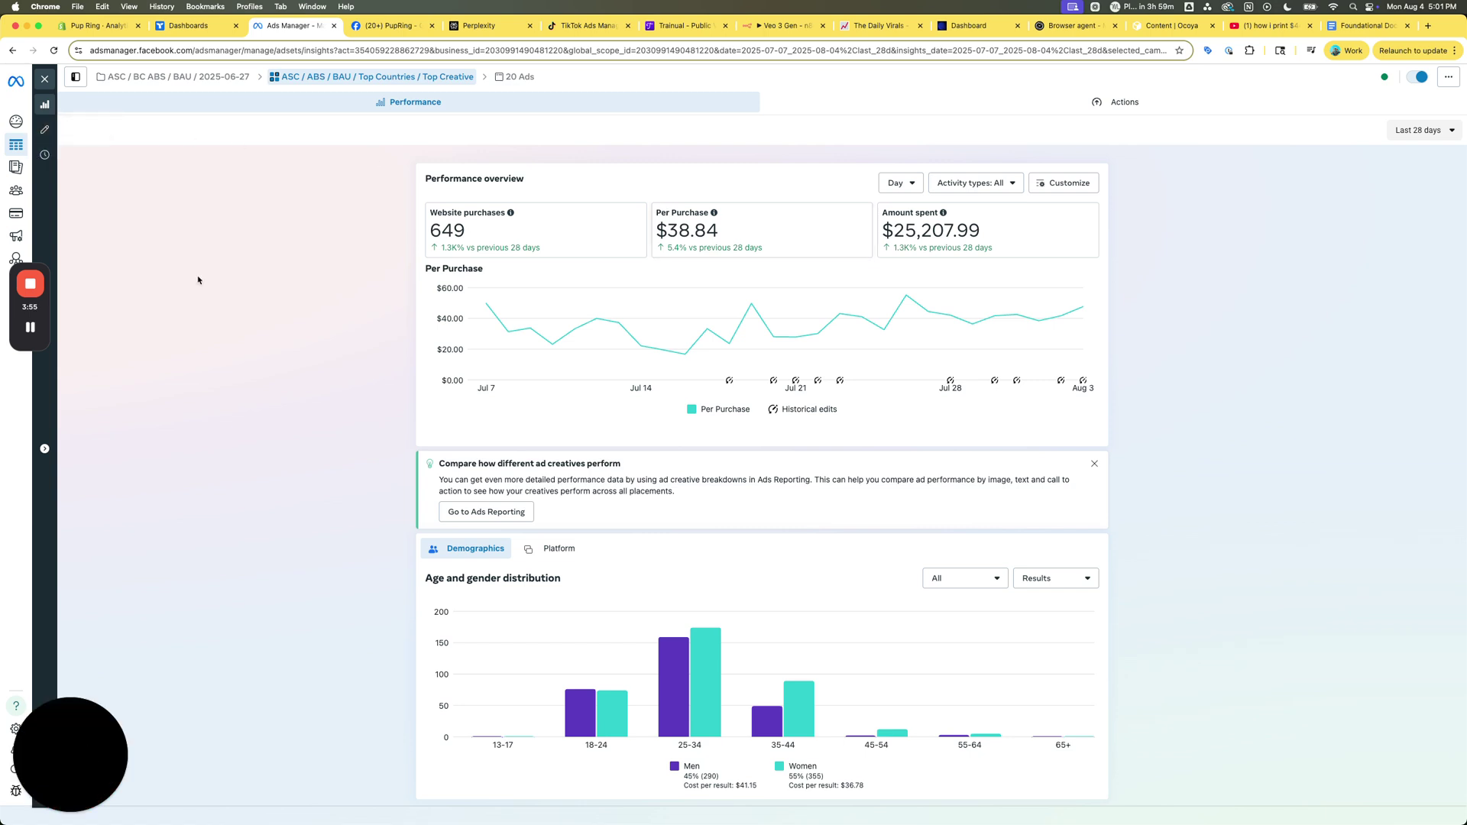
click(44, 155)
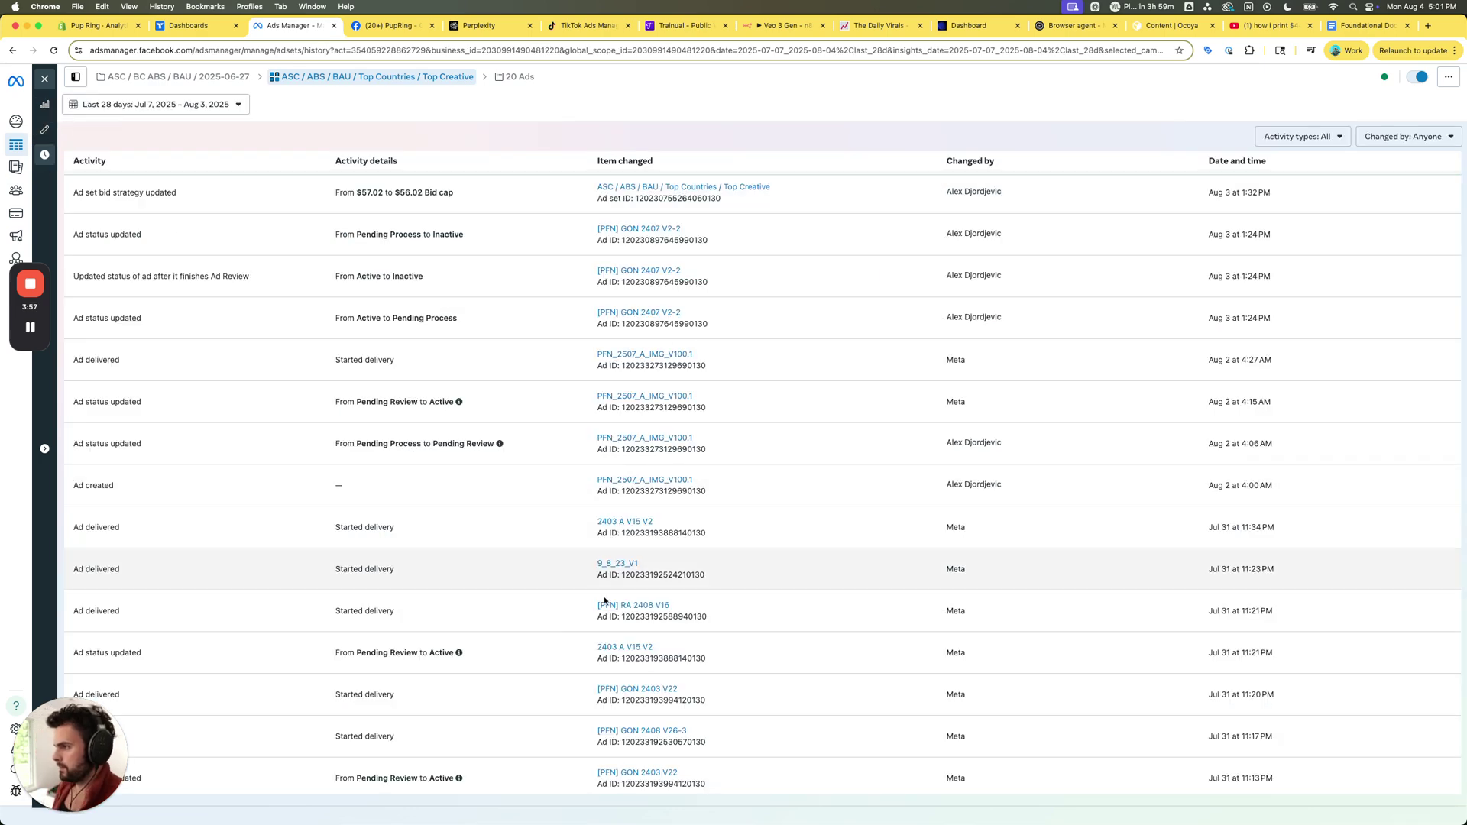
scroll(521, 646, down, 5)
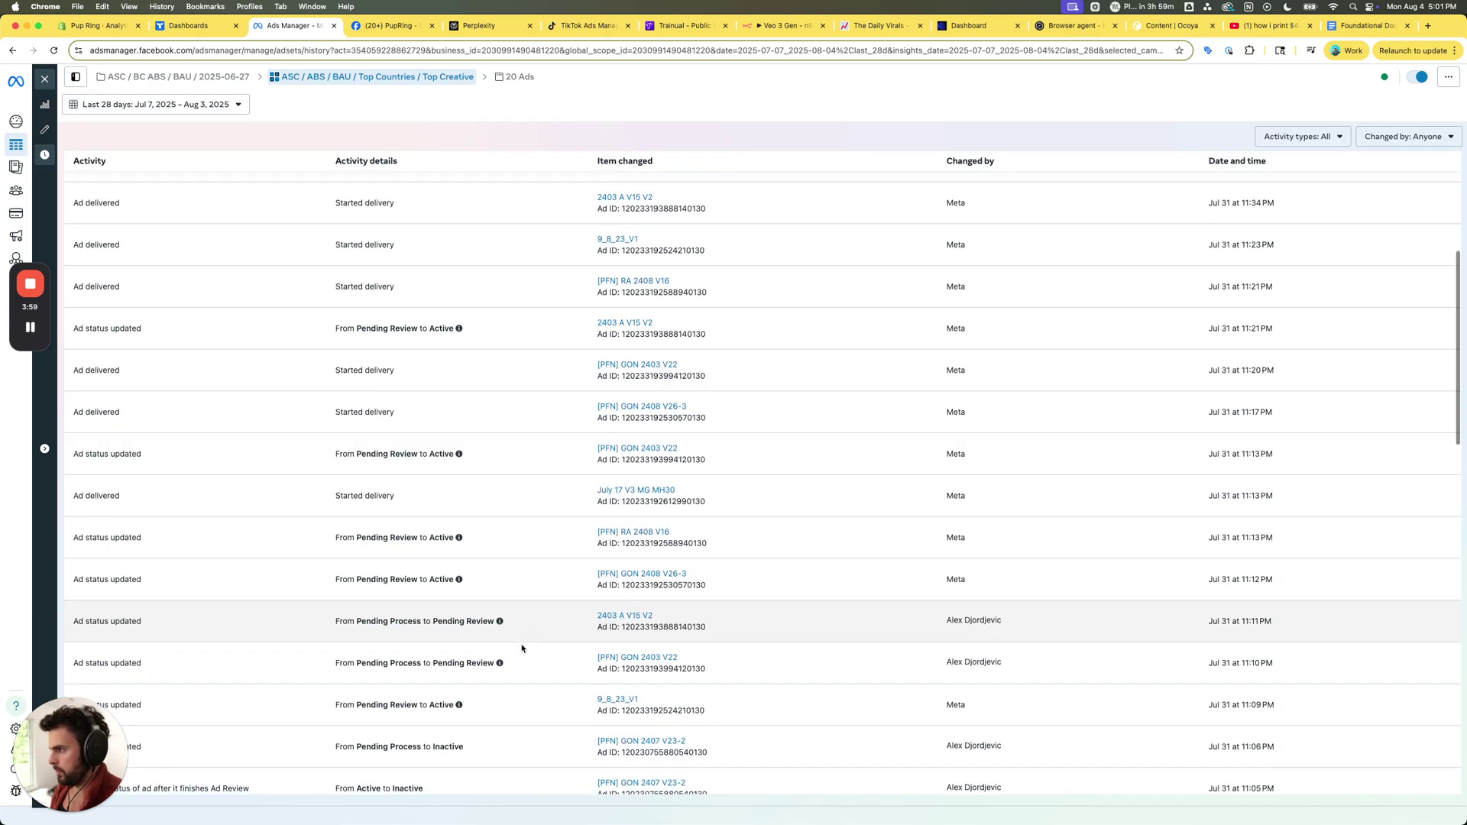
scroll(521, 648, down, 10)
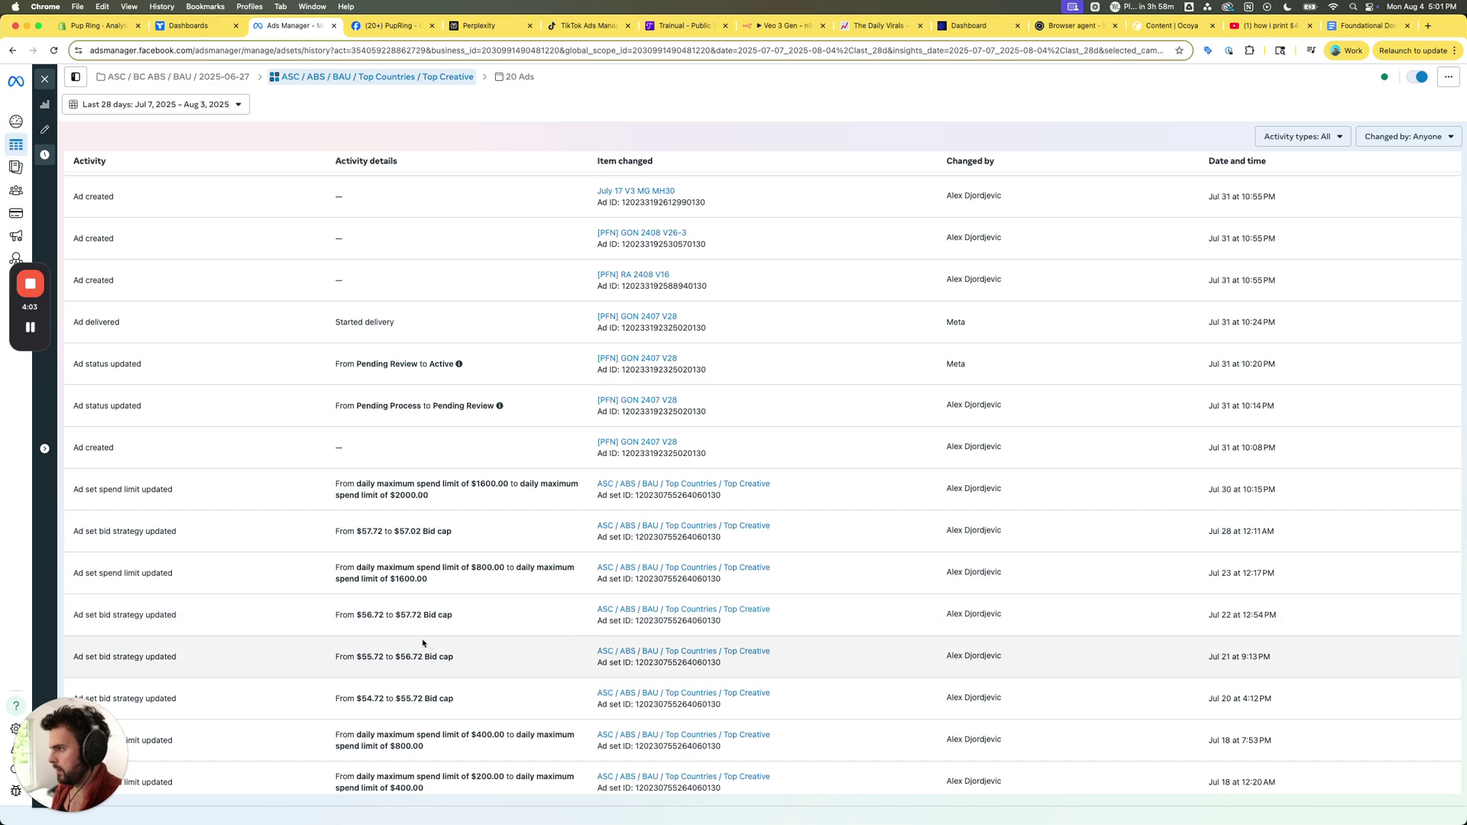
scroll(419, 626, up, 1)
double_click(372, 580)
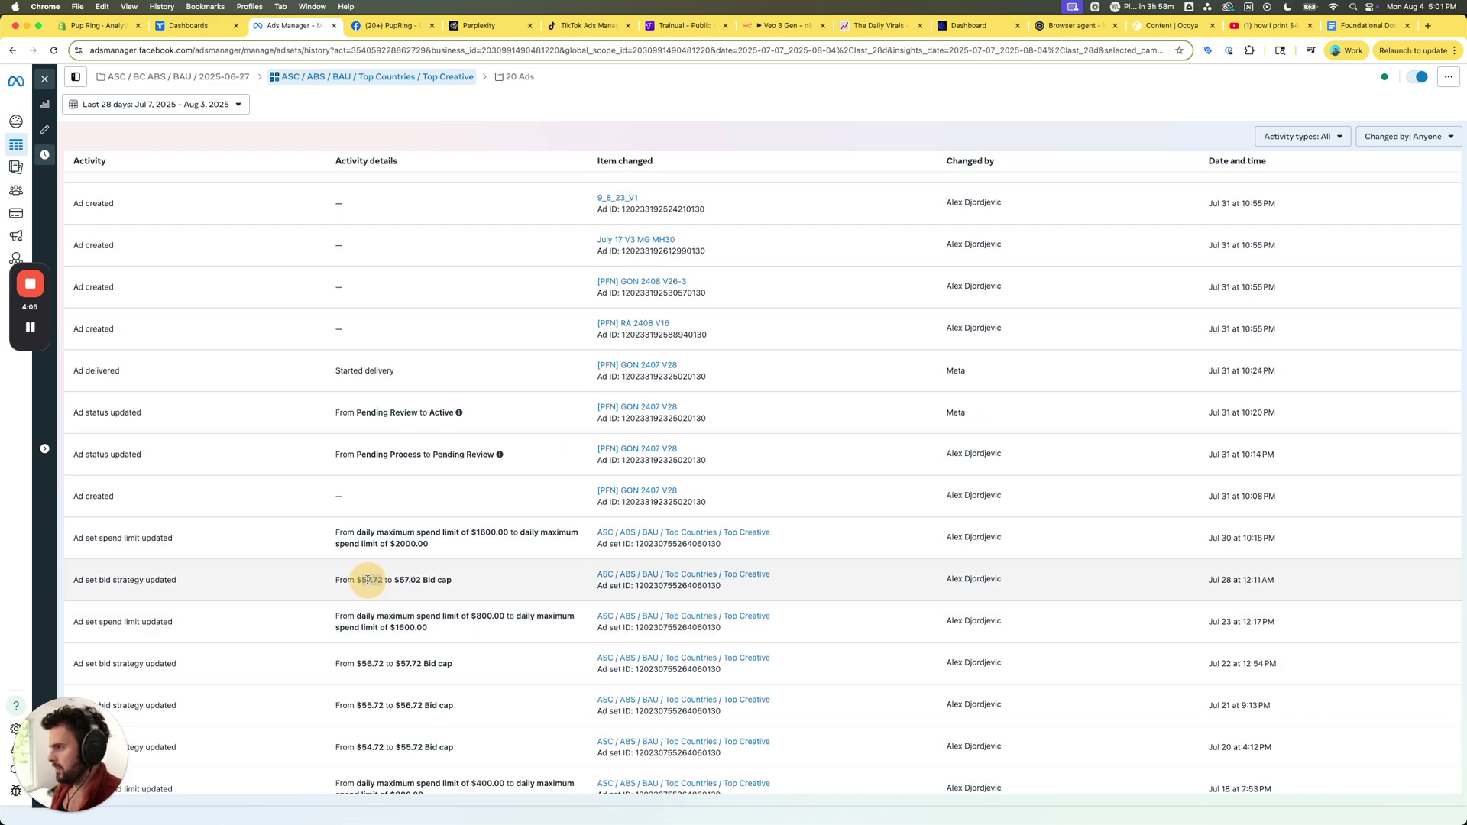
double_click(413, 580)
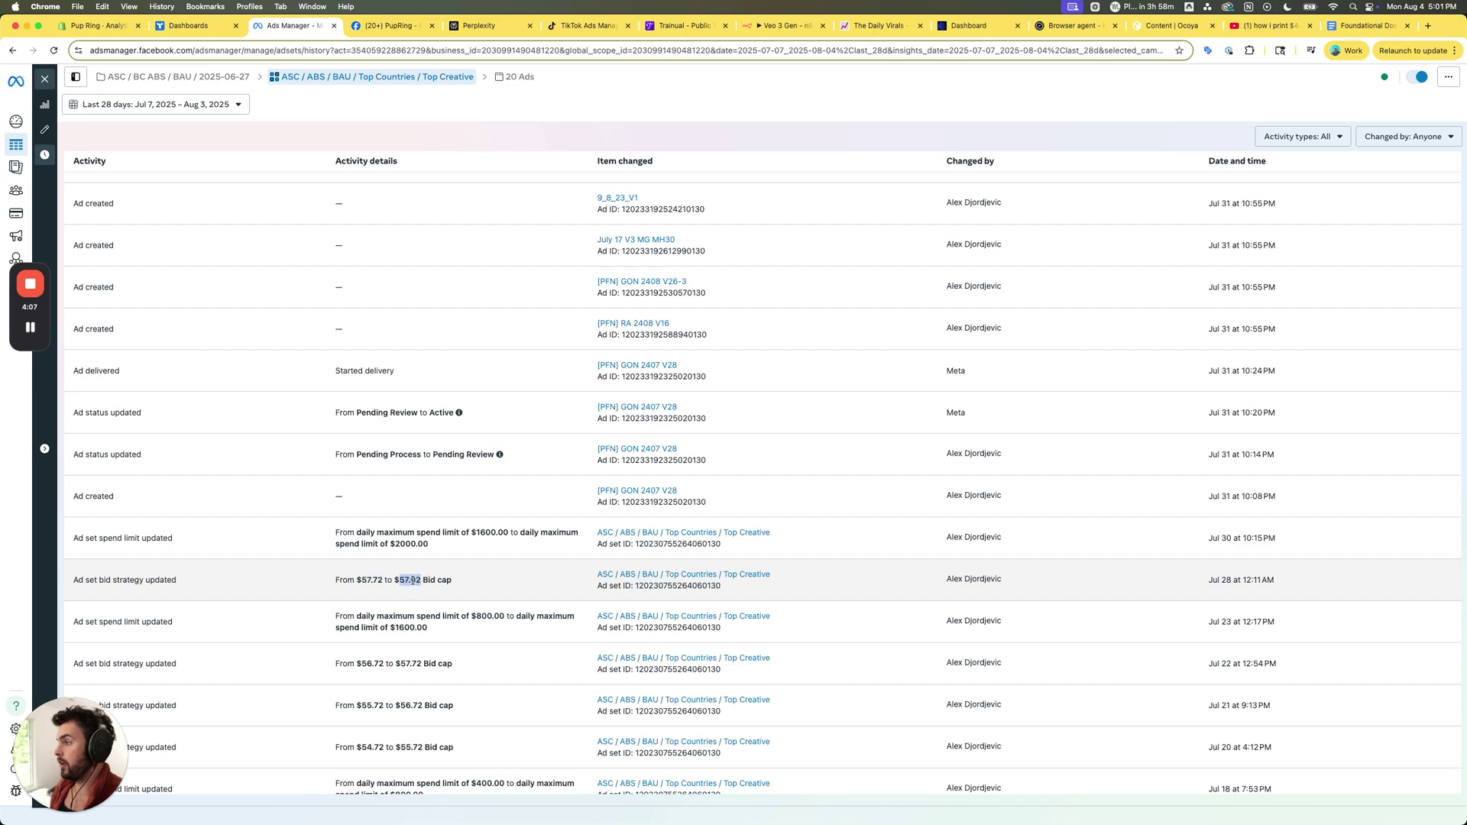
scroll(464, 588, up, 3)
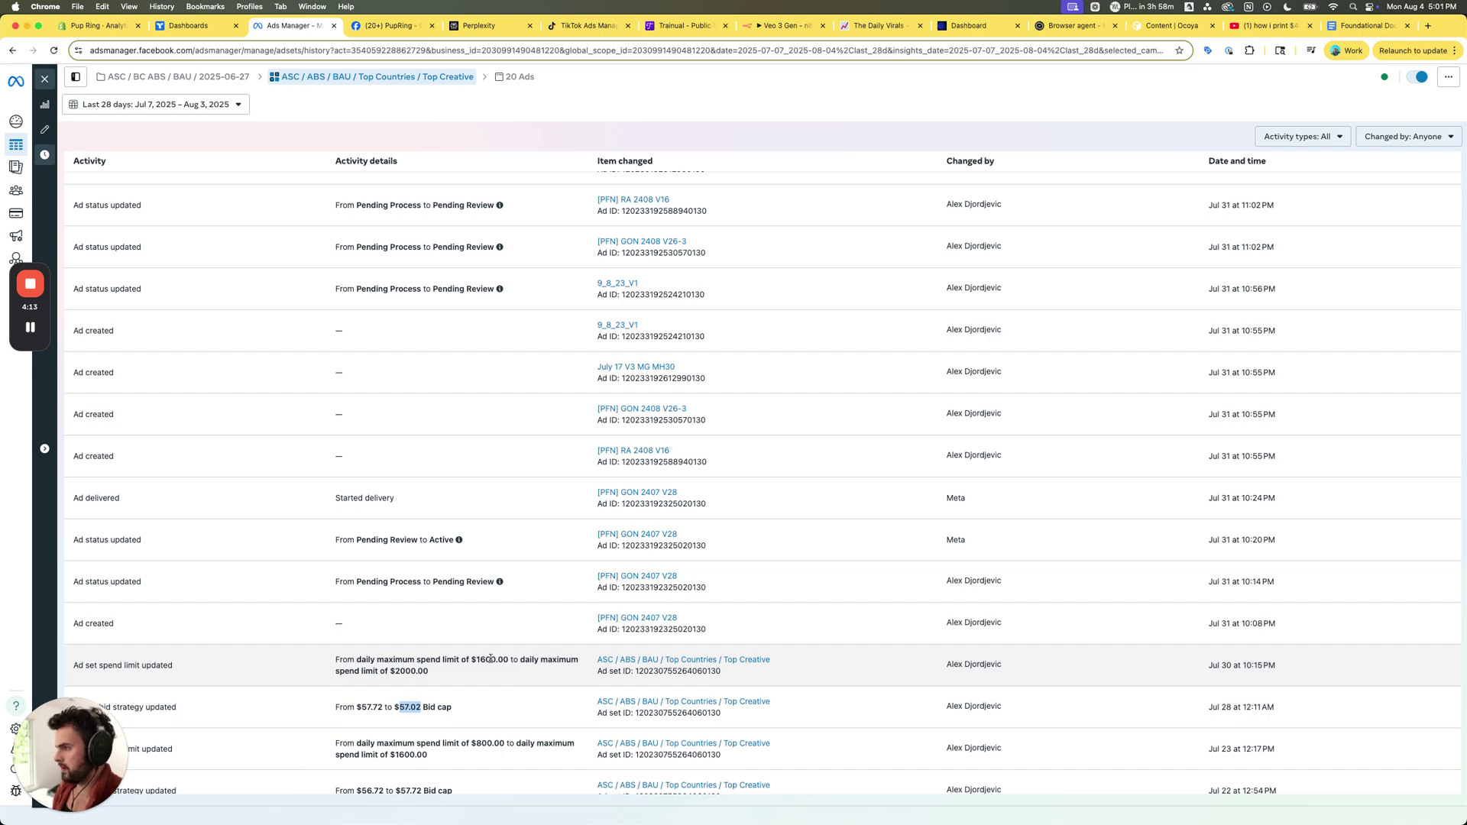
scroll(426, 662, up, 12)
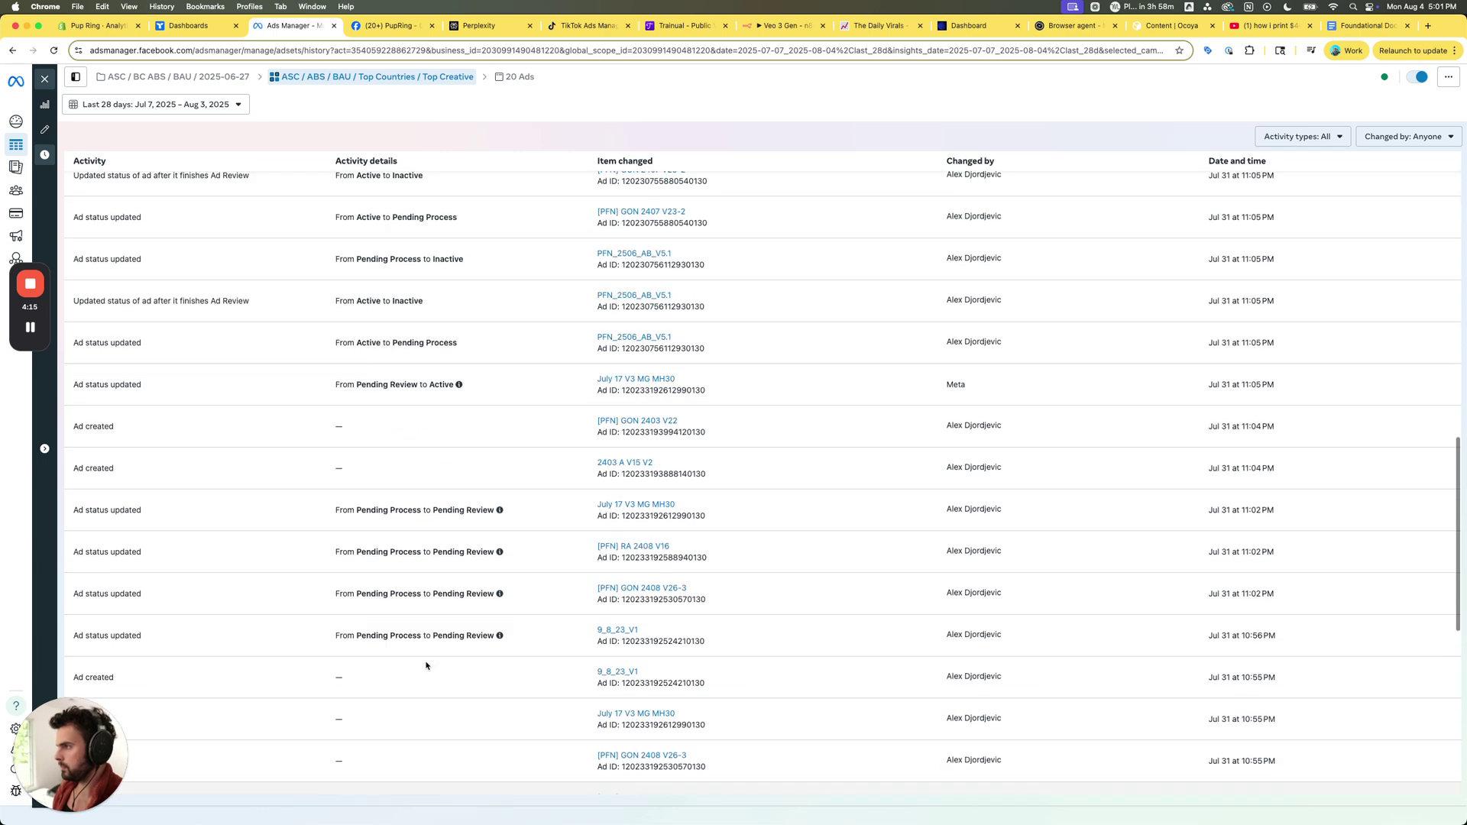
scroll(425, 664, up, 11)
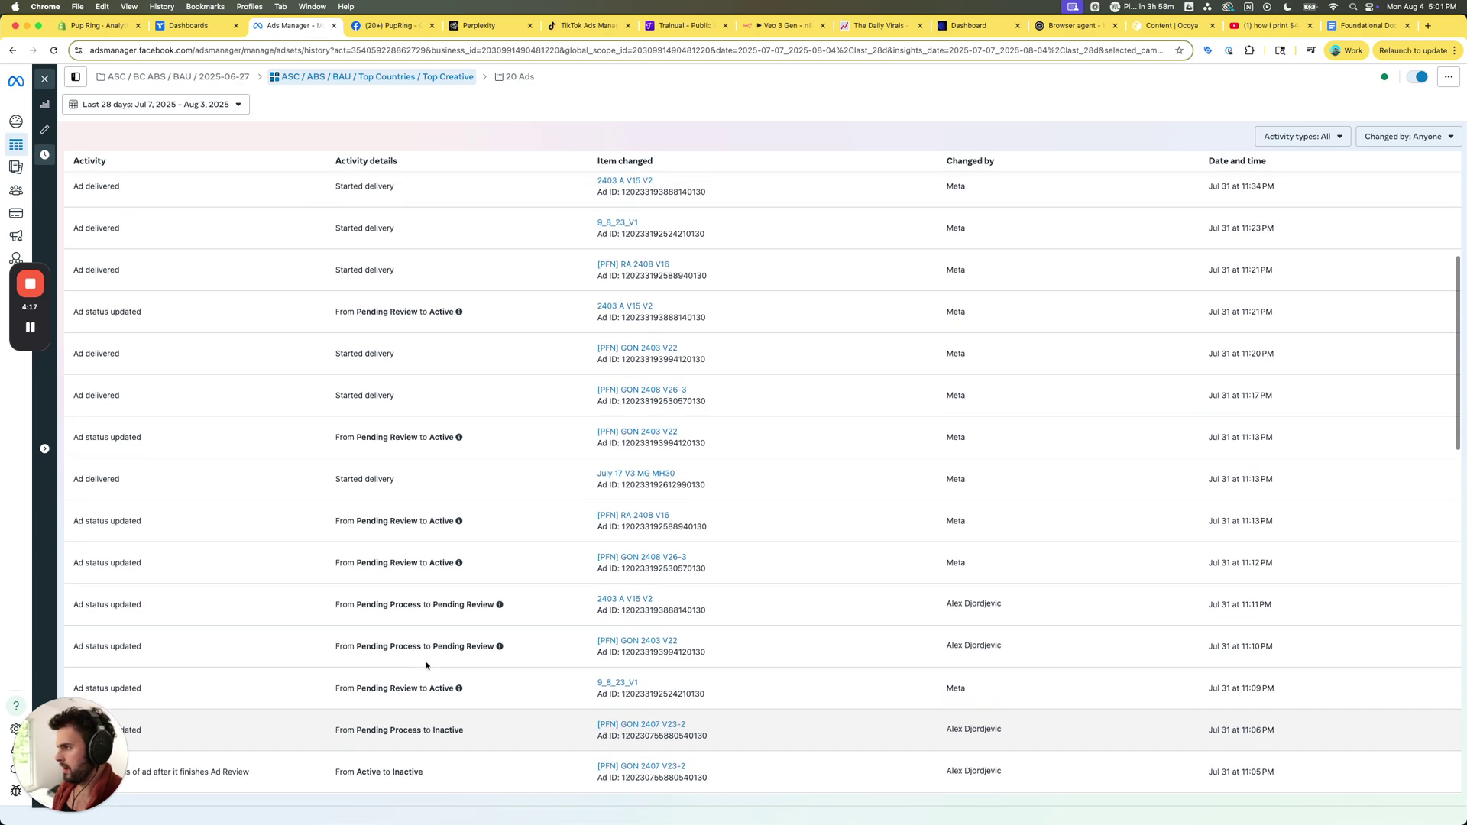
scroll(420, 458, up, 7)
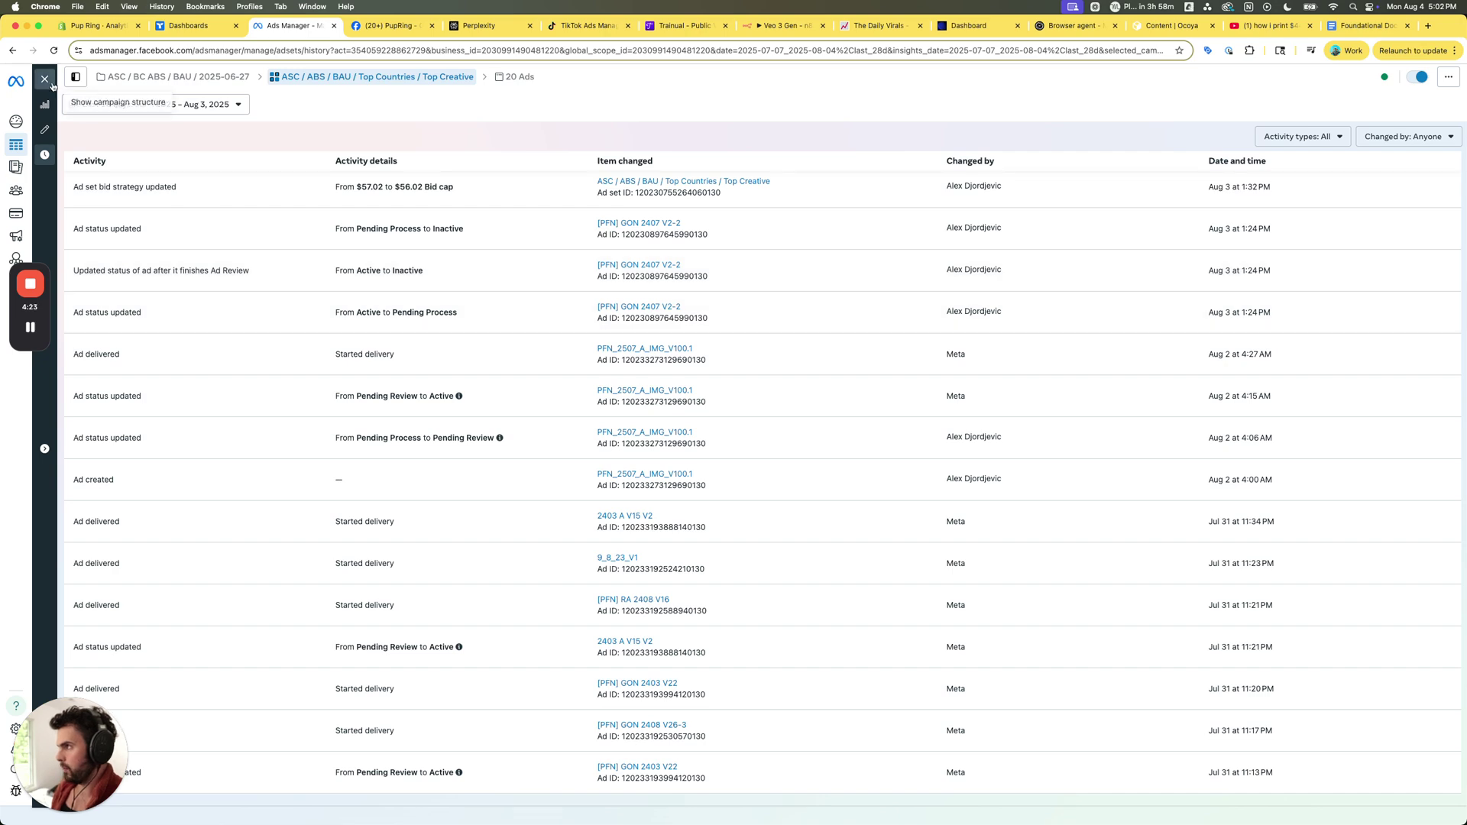
Bring up the ad set's performance charts and drag across the chart to inspect values.
click(45, 114)
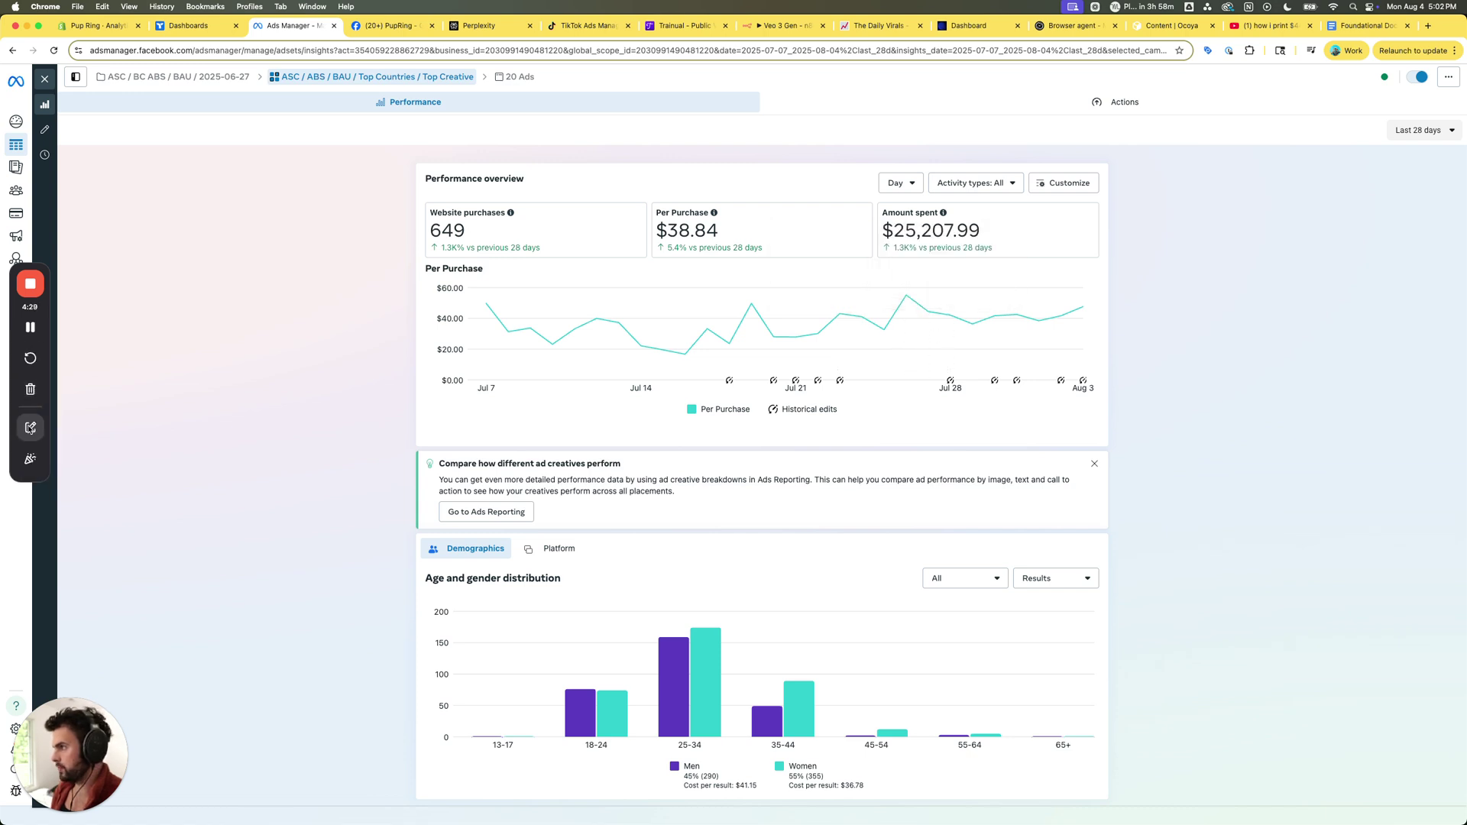
click(30, 425)
mouse_move(892, 316)
mouse_down()
mouse_move(905, 297)
mouse_move(965, 316)
mouse_move(939, 317)
mouse_move(1073, 322)
mouse_up()
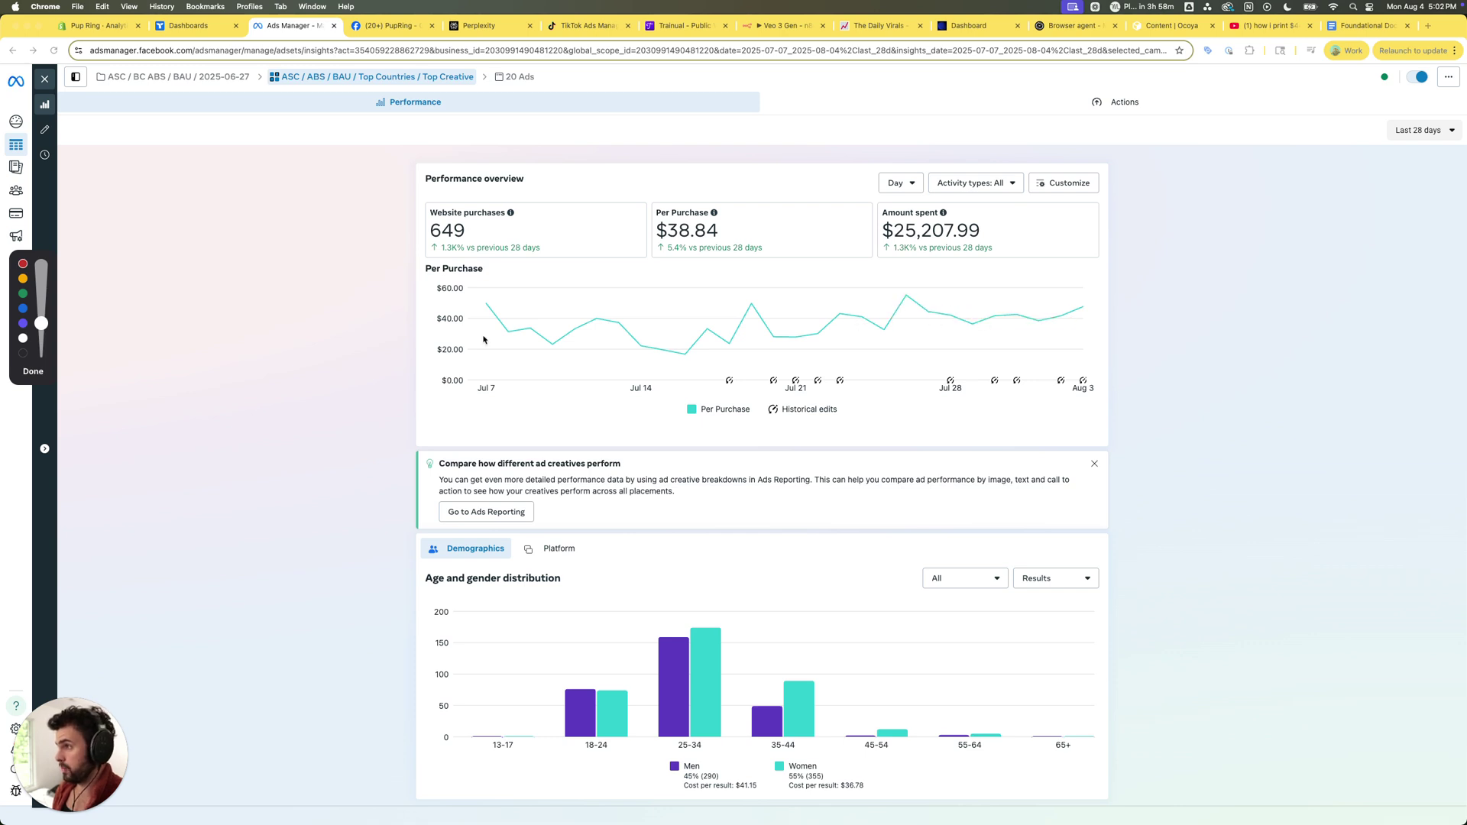
drag(441, 326, 456, 326)
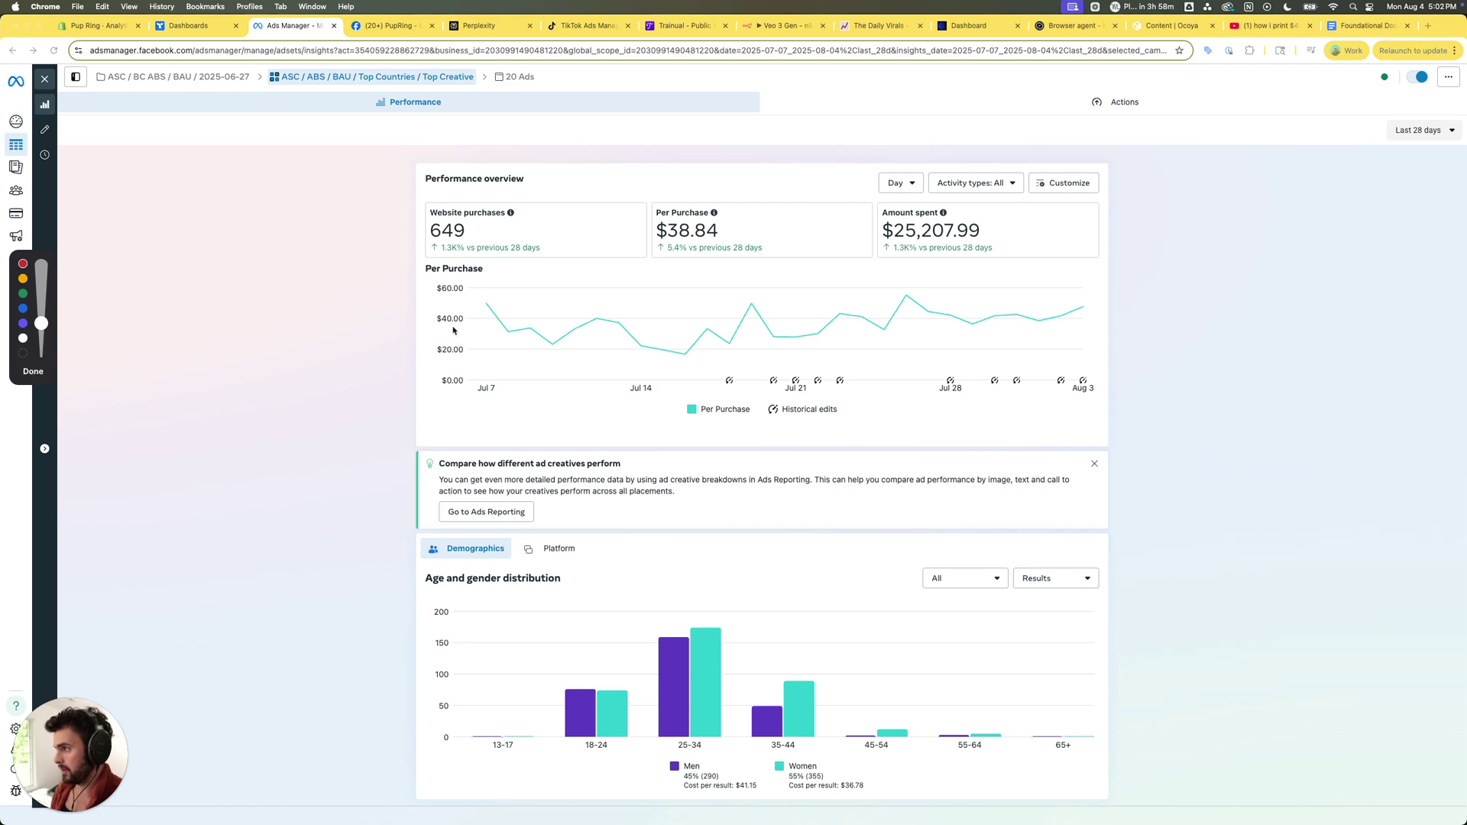
mouse_move(926, 317)
mouse_down()
mouse_move(1051, 326)
mouse_move(1080, 299)
mouse_up()
click(32, 370)
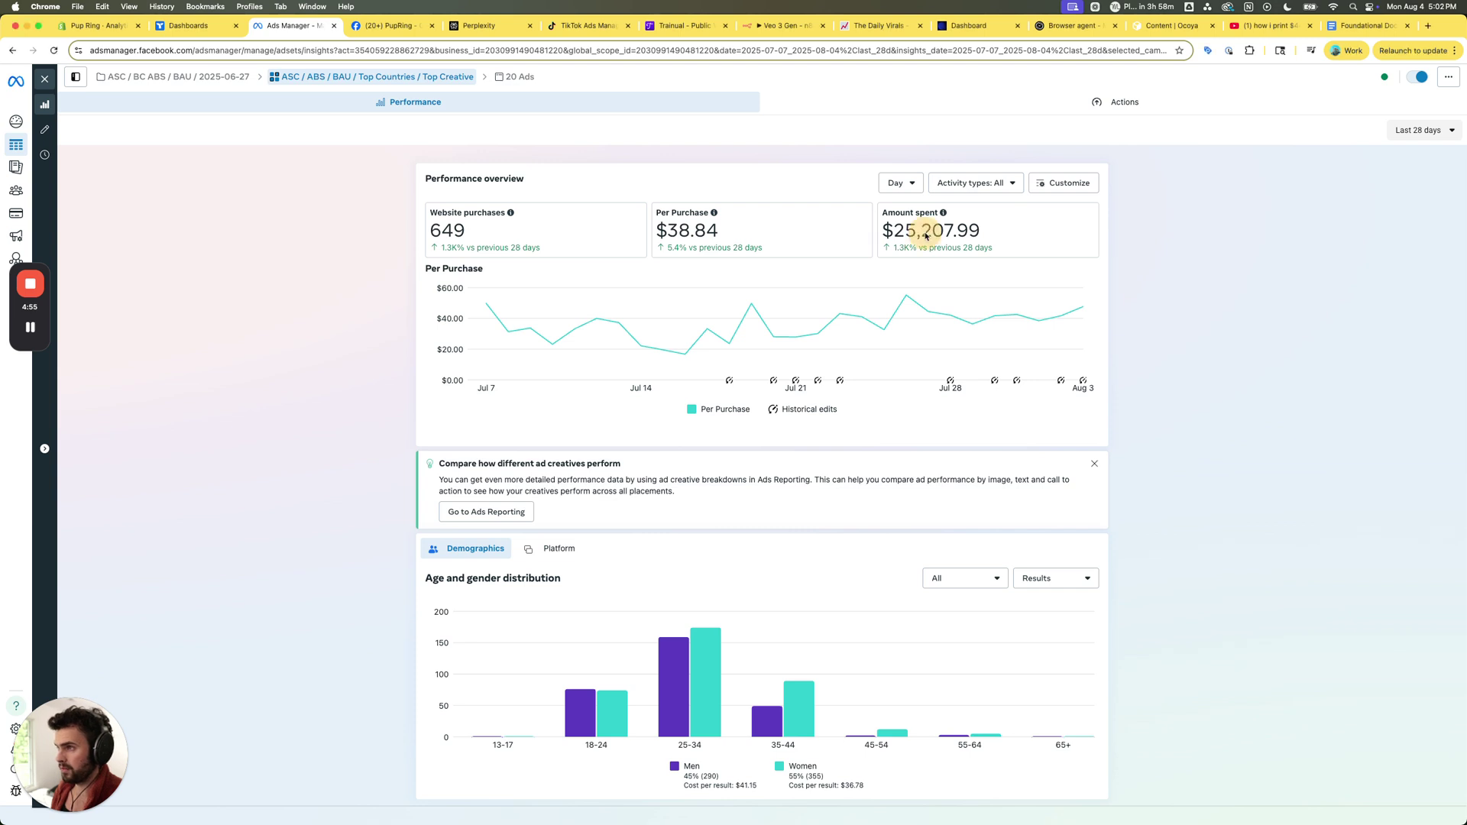
Toggle the chart between Amount spent and Per Purchase, then open the Last 28 days date range.
click(925, 227)
mouse_move(1059, 307)
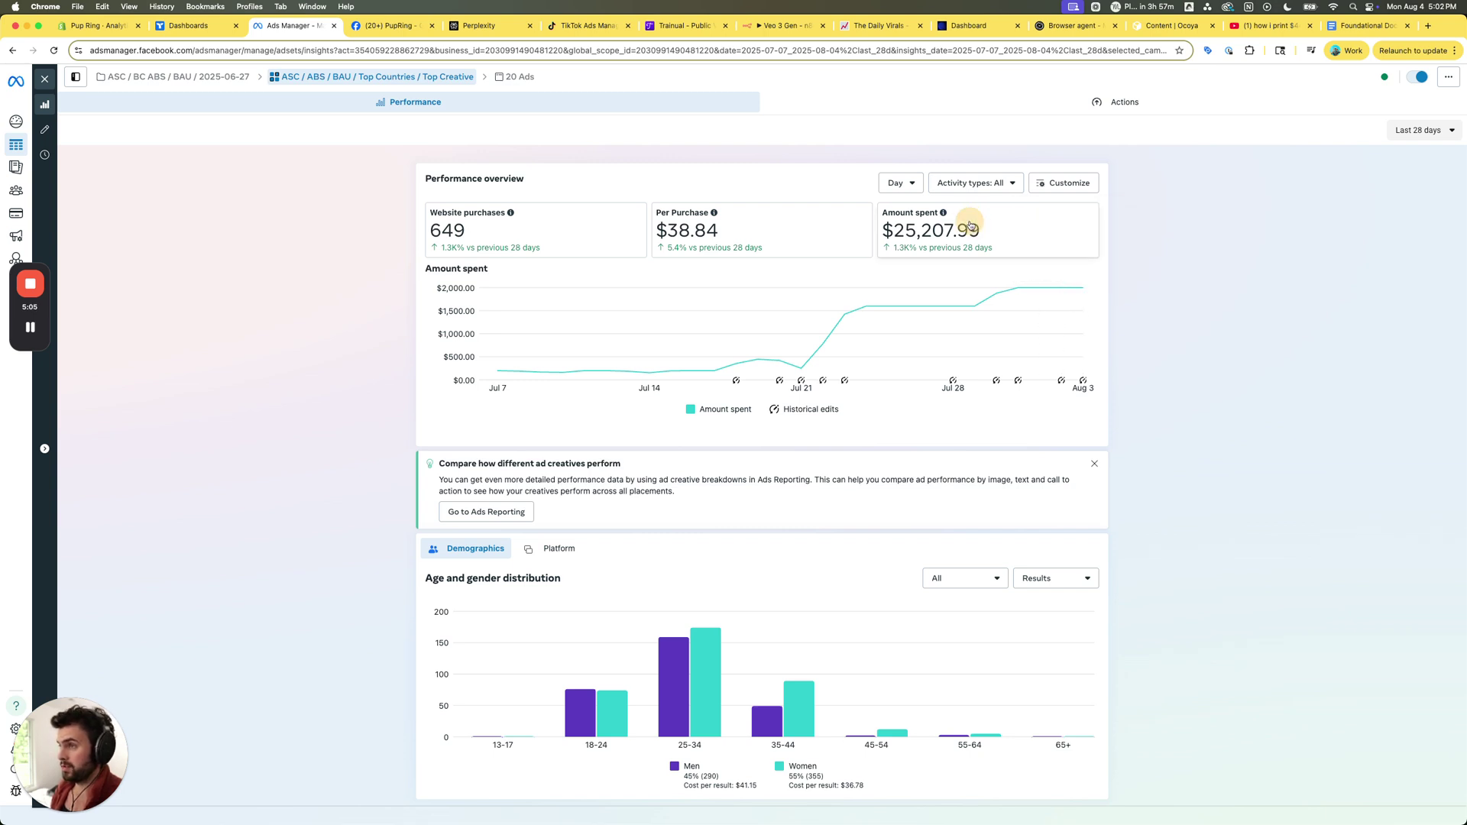
click(798, 230)
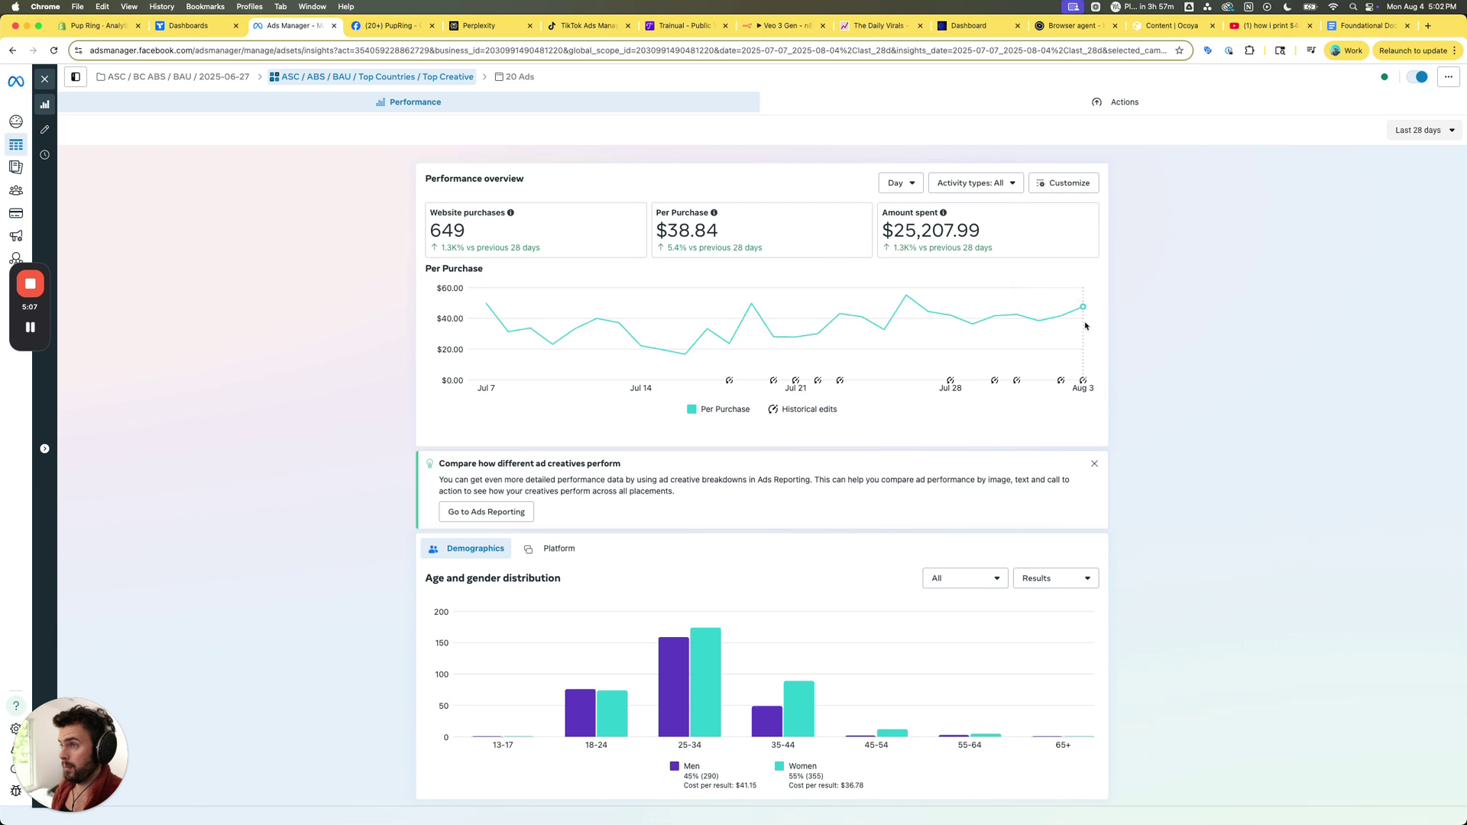
mouse_move(1081, 325)
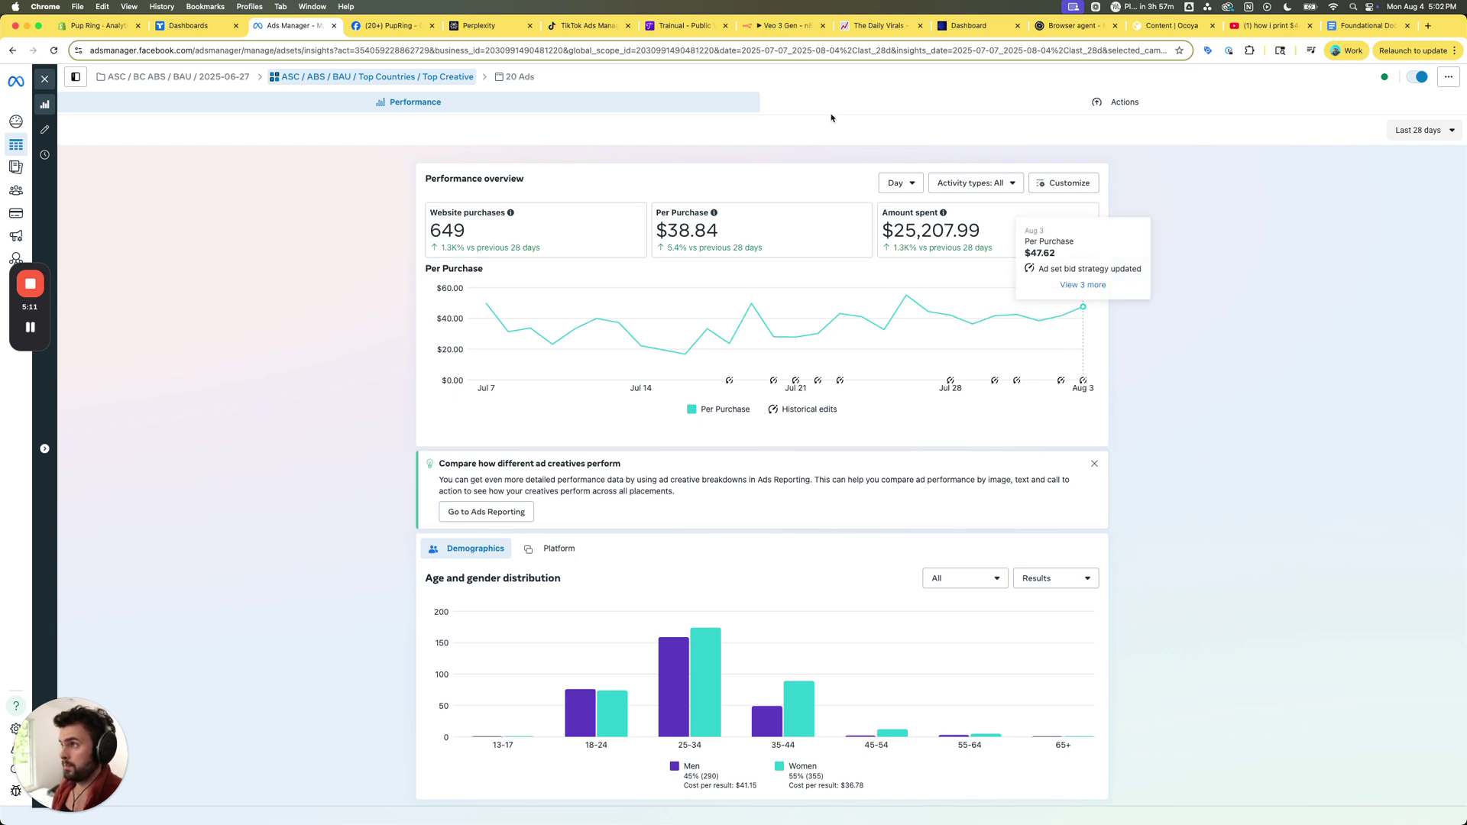
click(1423, 130)
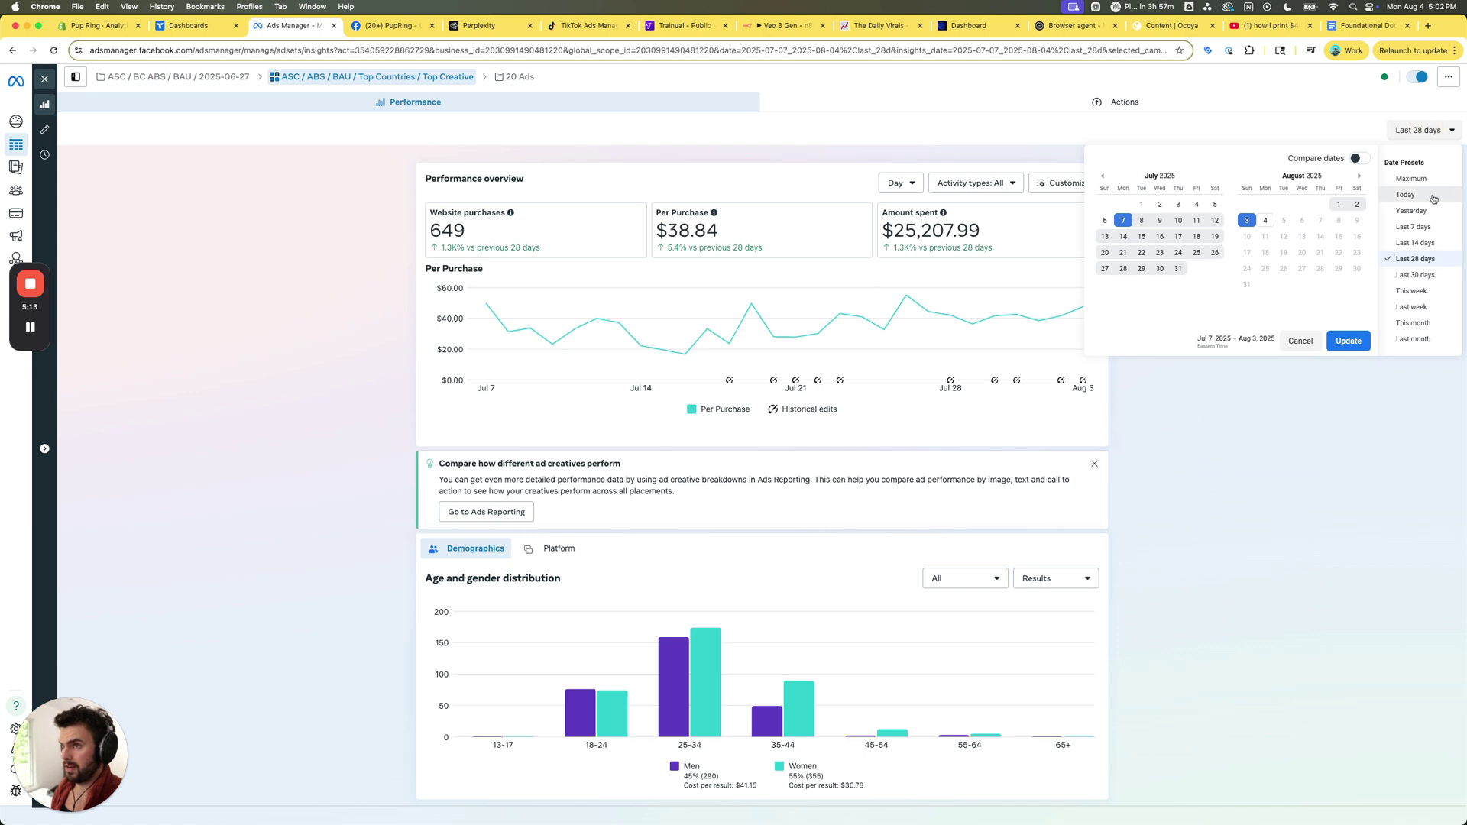
Narrow the figures to Today ($75.11 per purchase, $1,051.58 spent), then return to the history.
click(1405, 195)
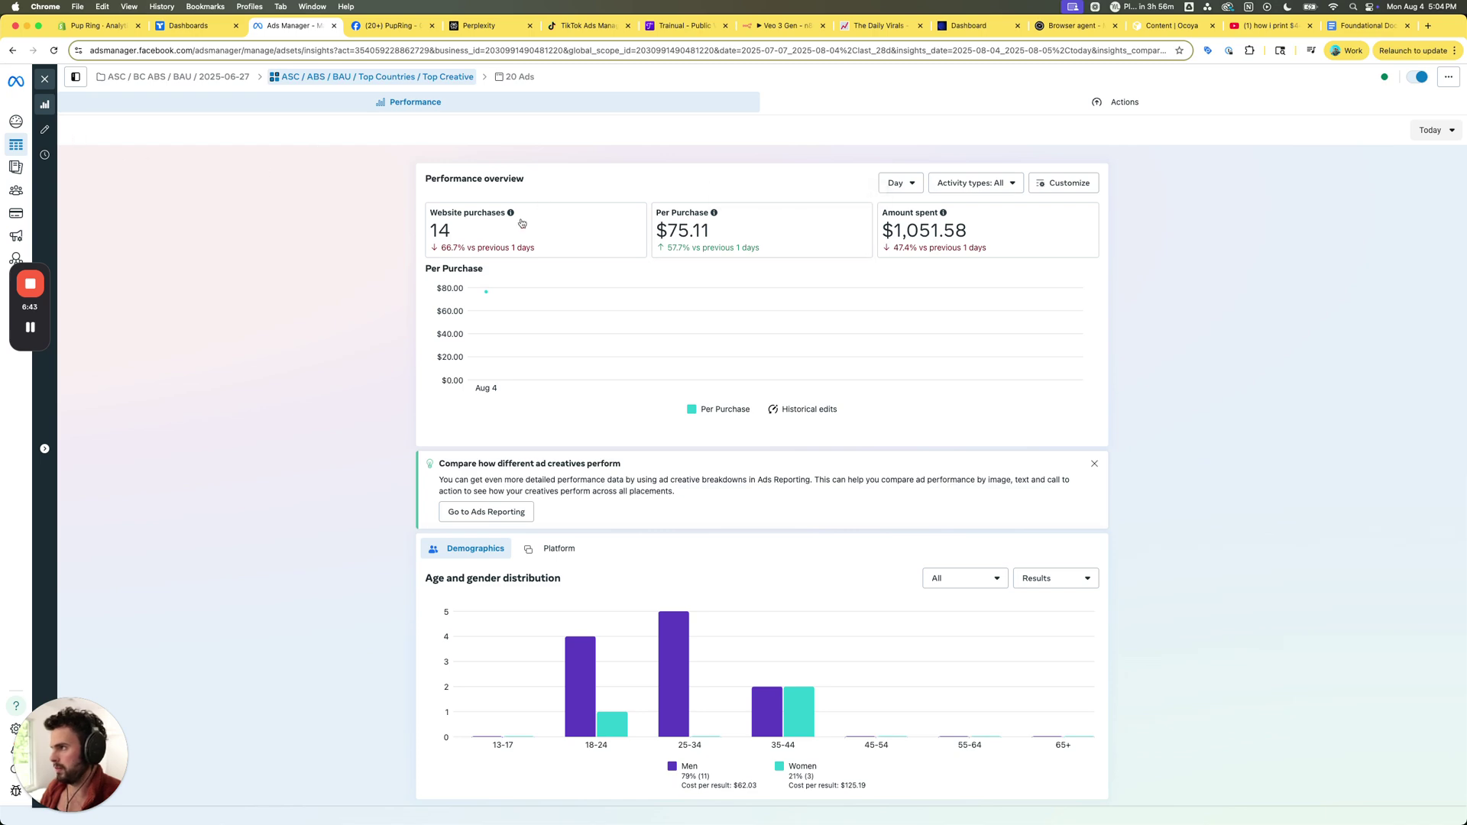
click(45, 154)
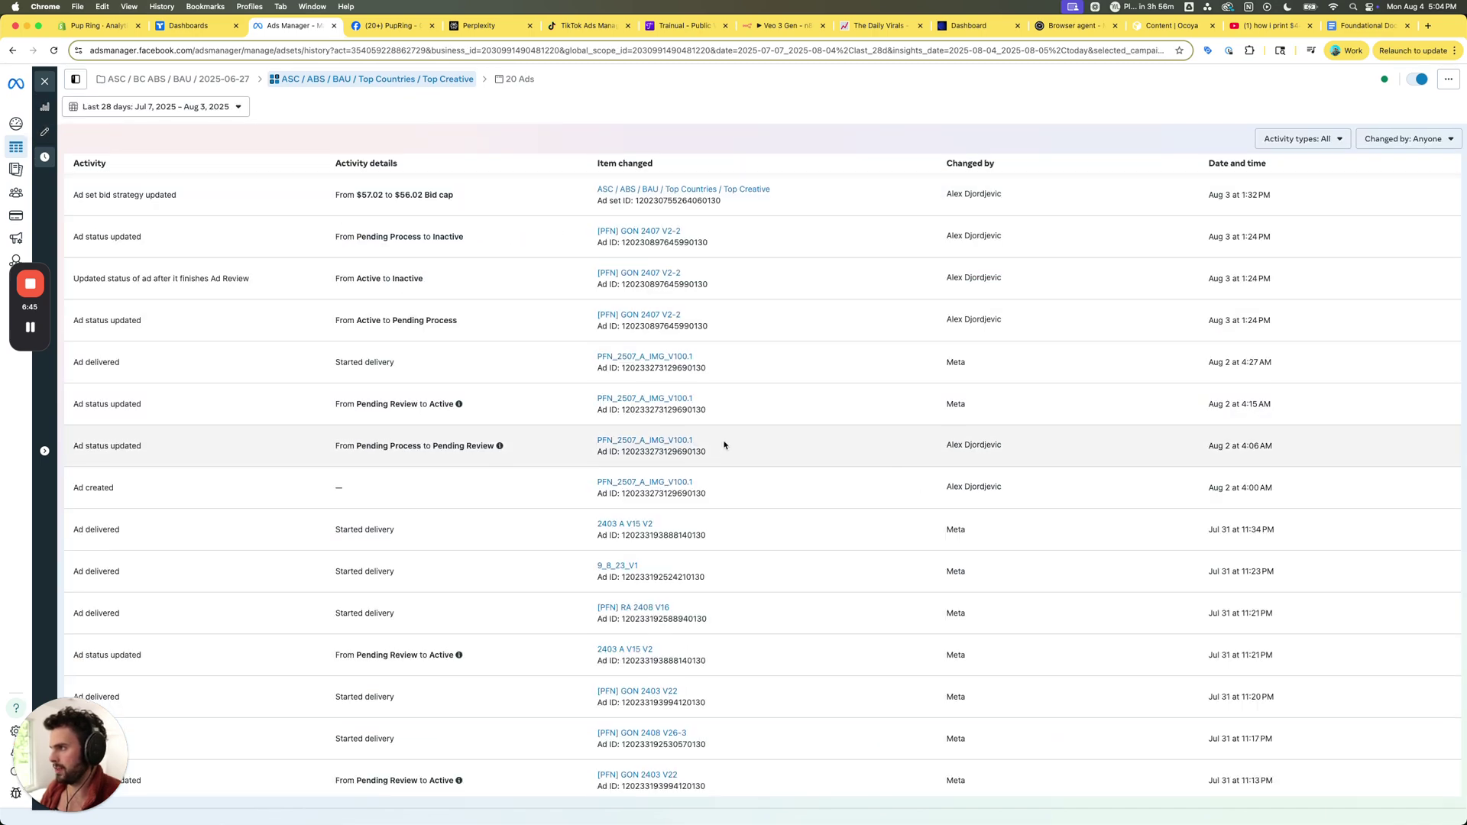
click(361, 192)
drag(362, 193, 385, 193)
click(397, 192)
scroll(534, 491, down, 10)
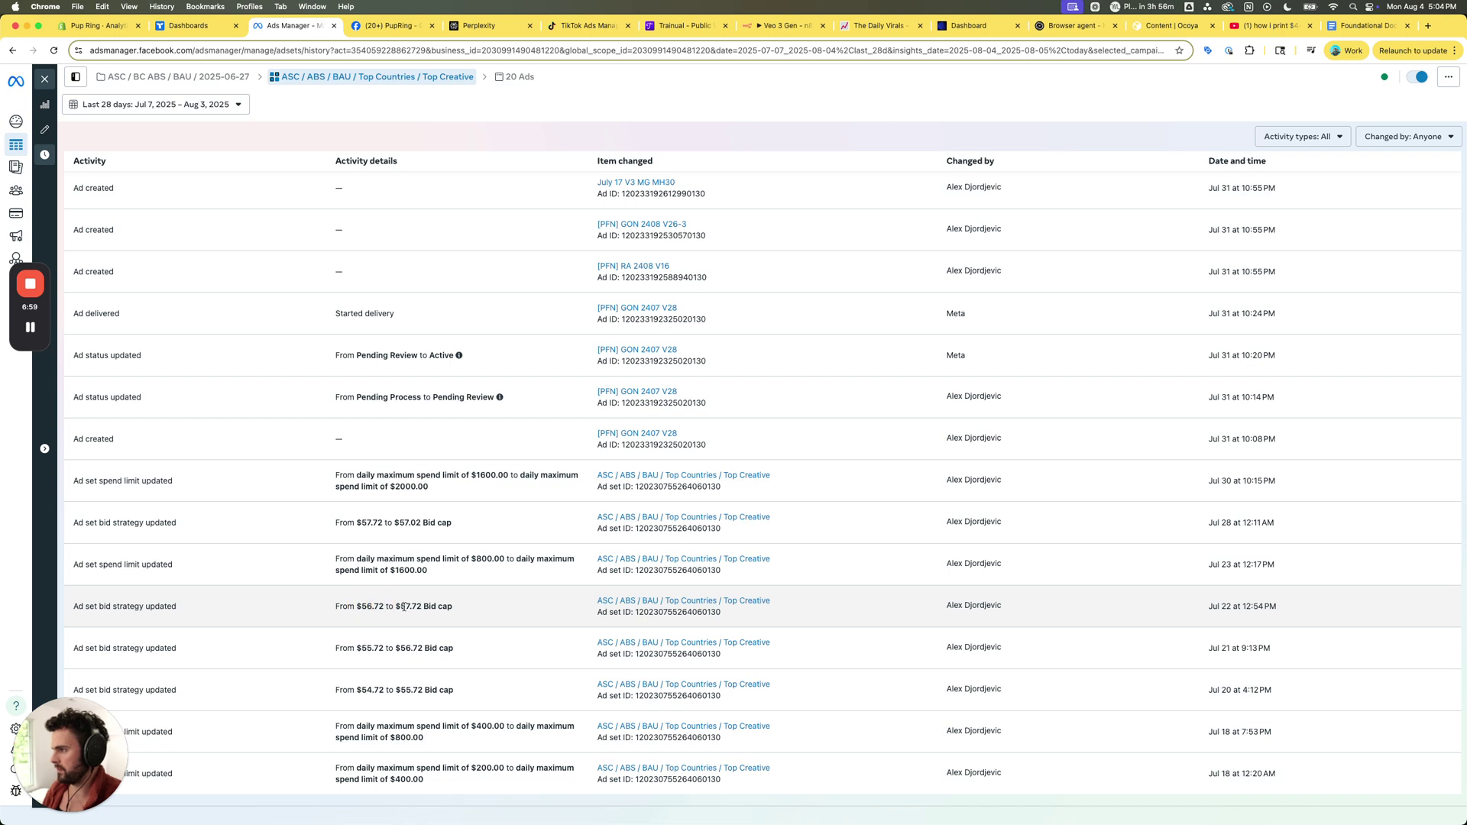
drag(403, 606, 421, 607)
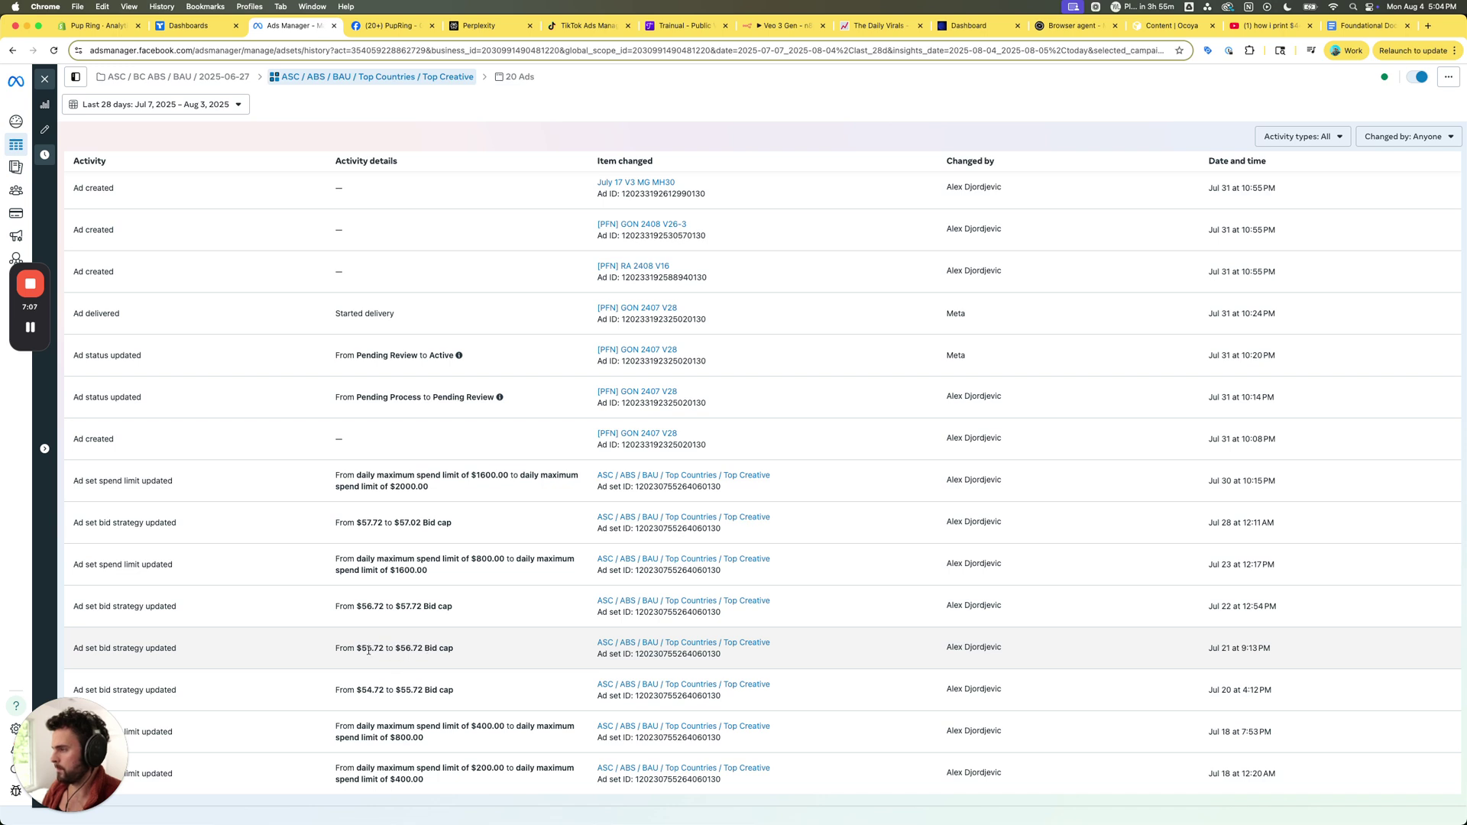
drag(357, 648, 425, 647)
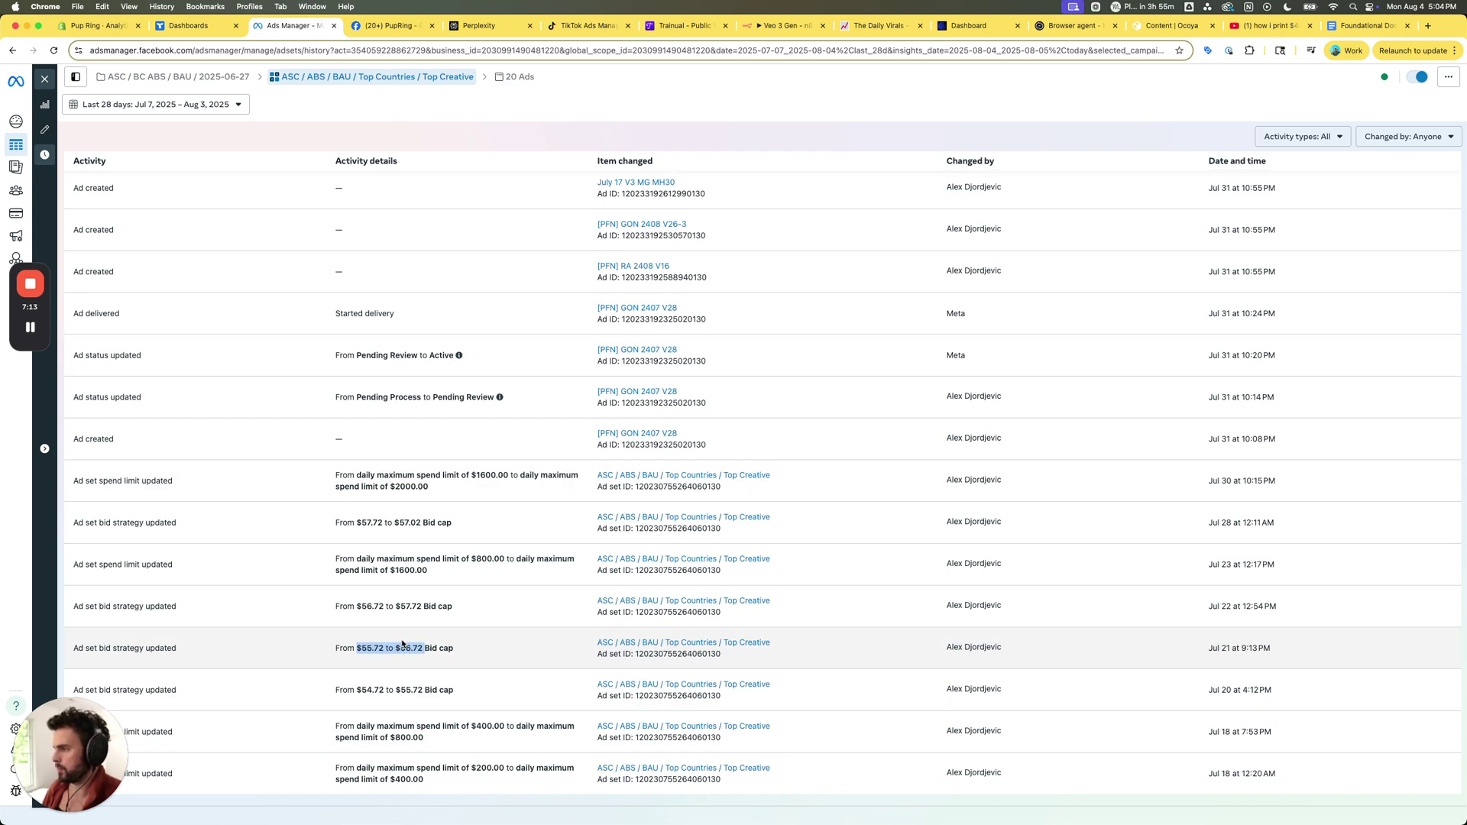
scroll(402, 645, up, 10)
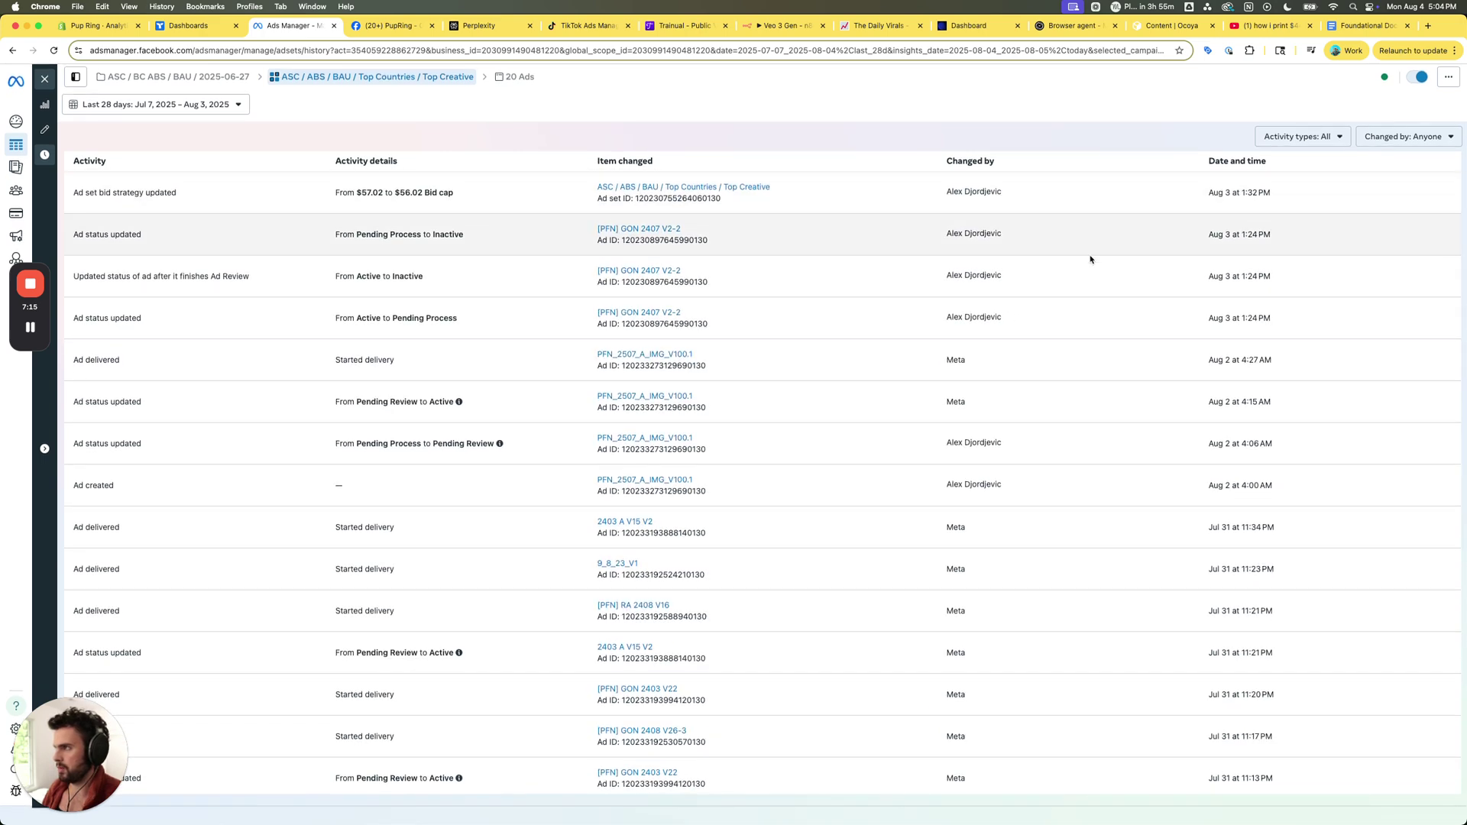
scroll(1071, 267, down, 10)
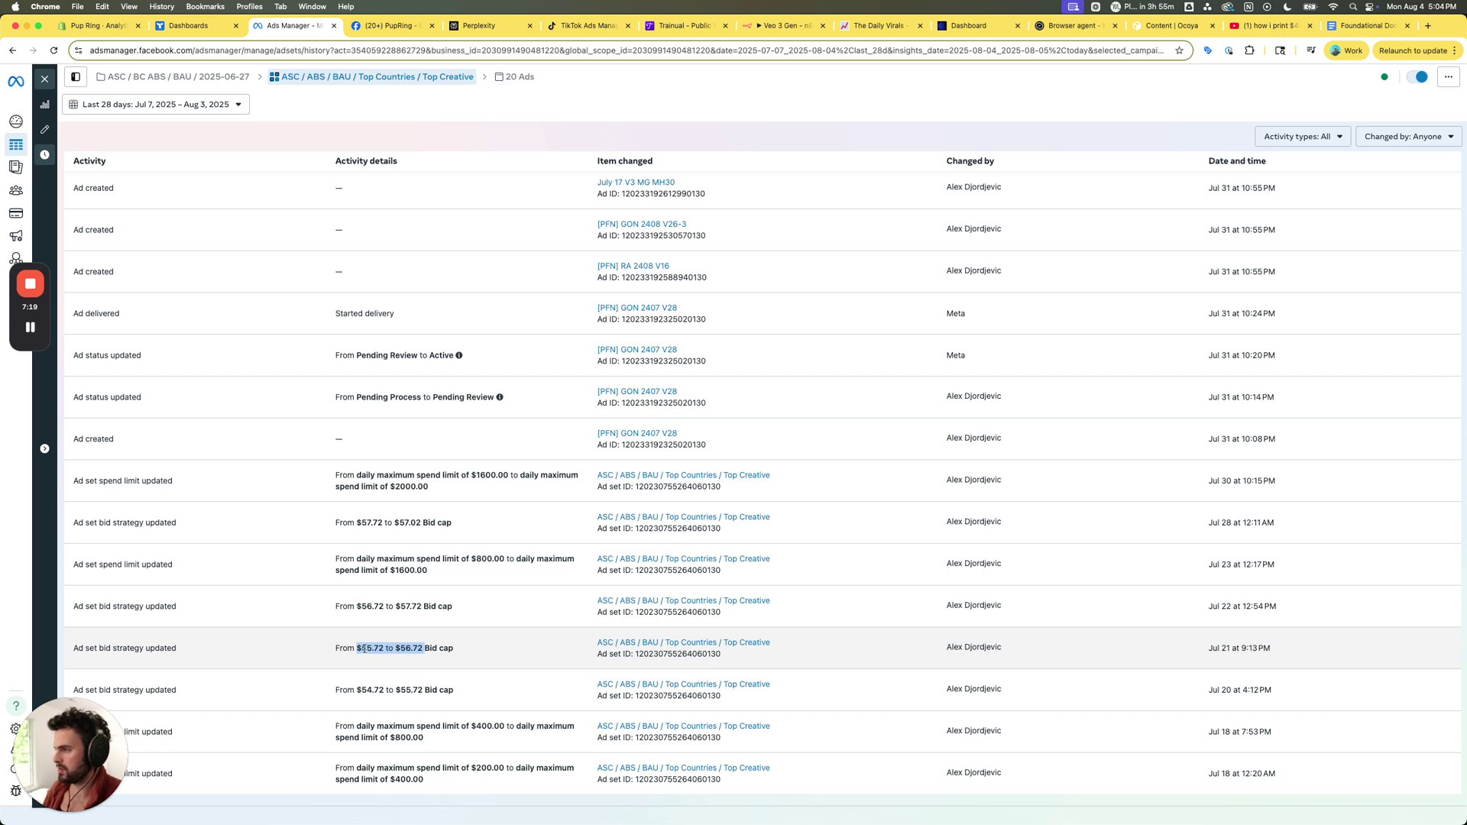
click(364, 649)
double_click(364, 648)
click(440, 655)
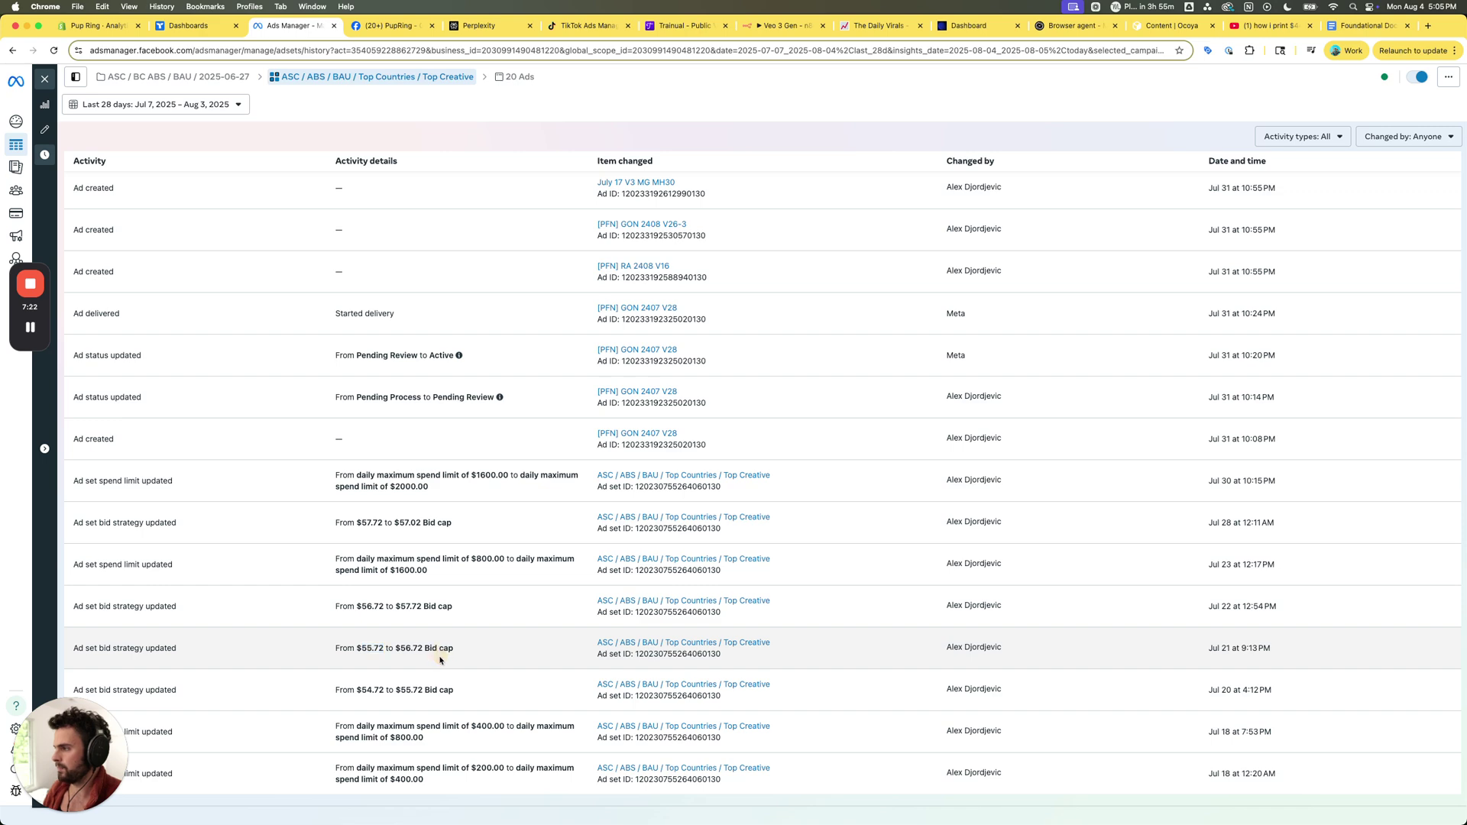
Edit the ad set's bid cap from $56.02 to $55.90 and publish it.
click(44, 78)
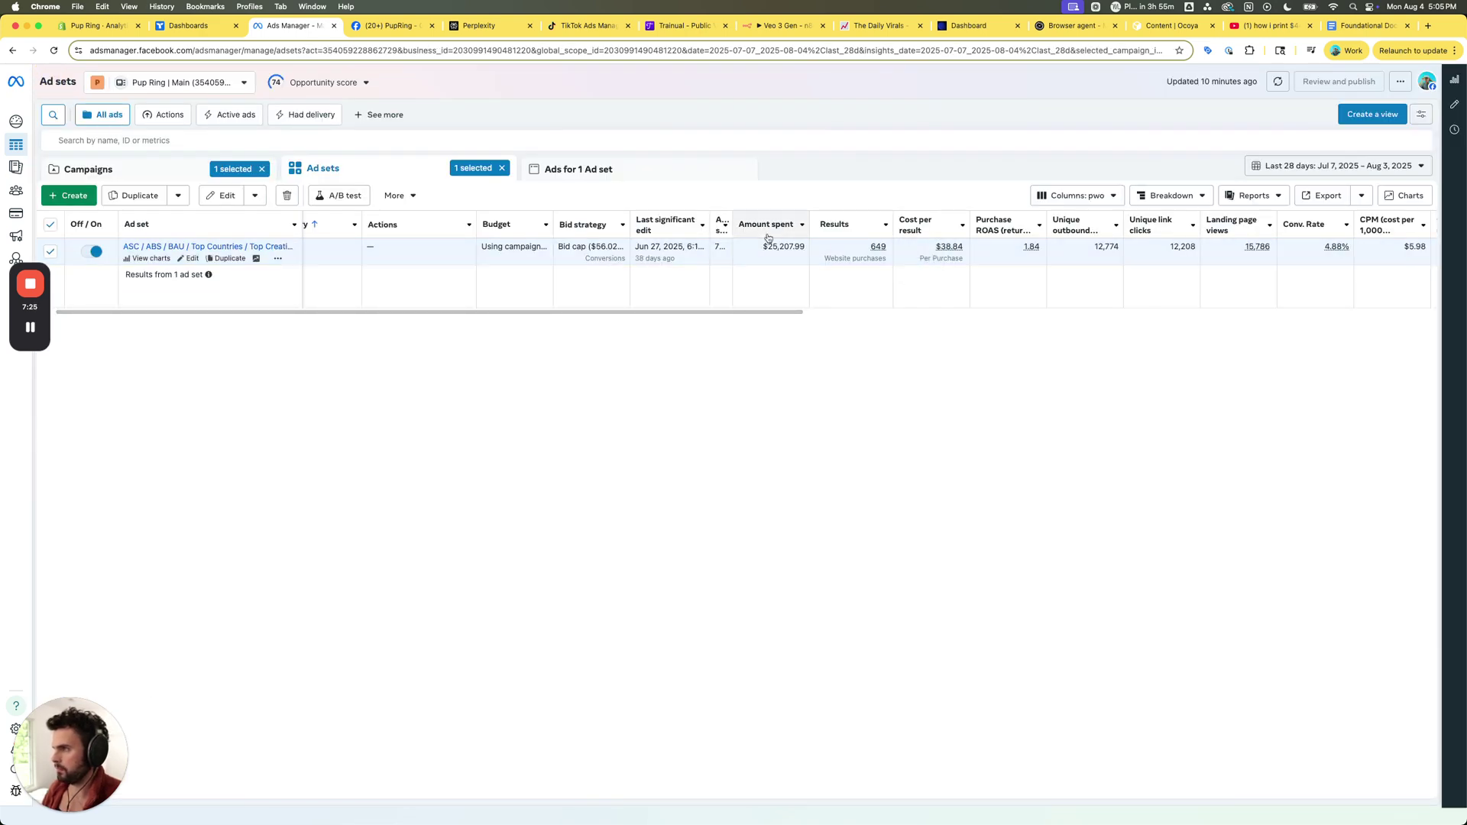
click(561, 248)
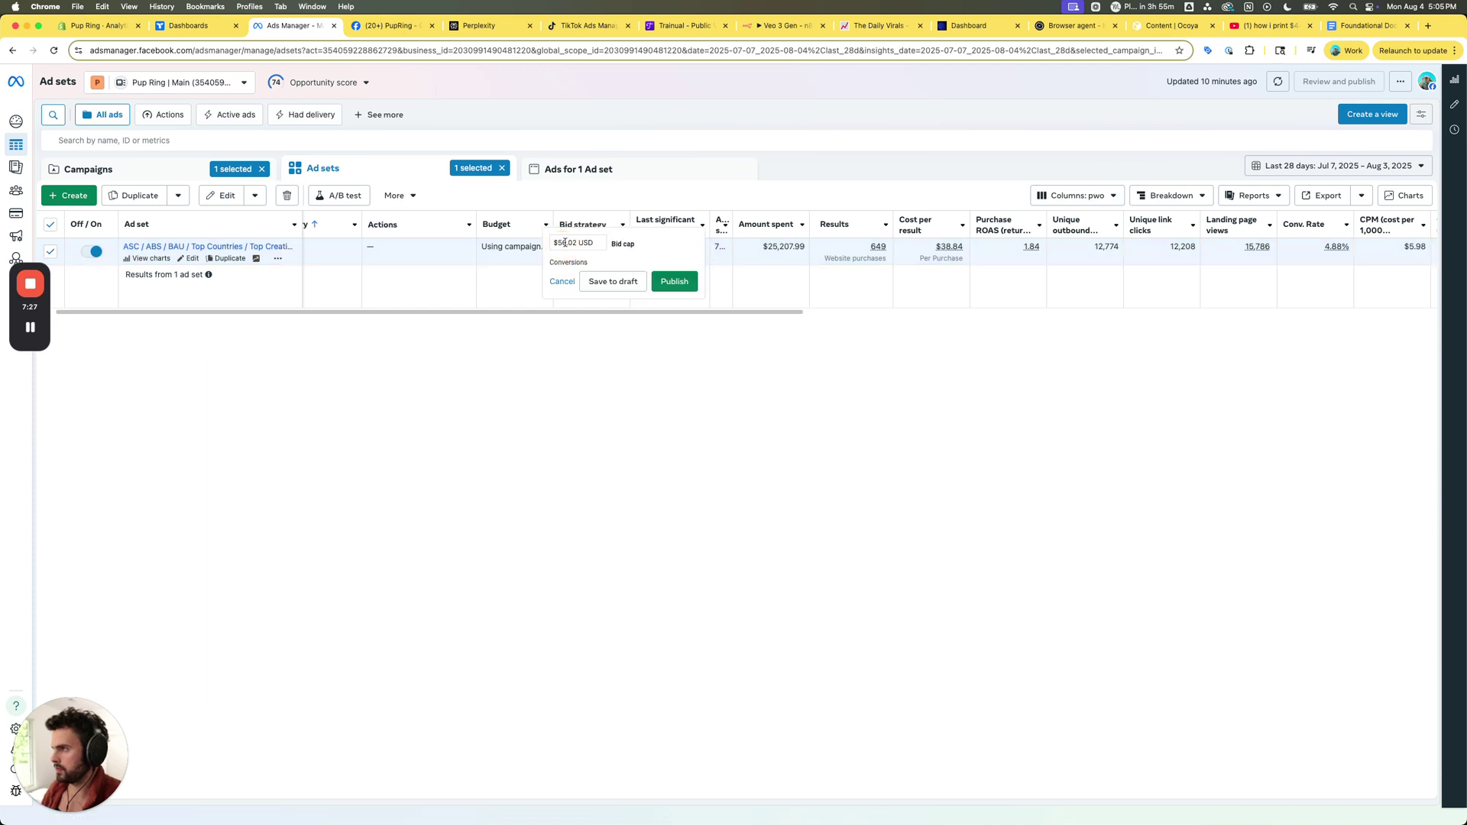
click(565, 243)
key(BackSpace)
text(5)
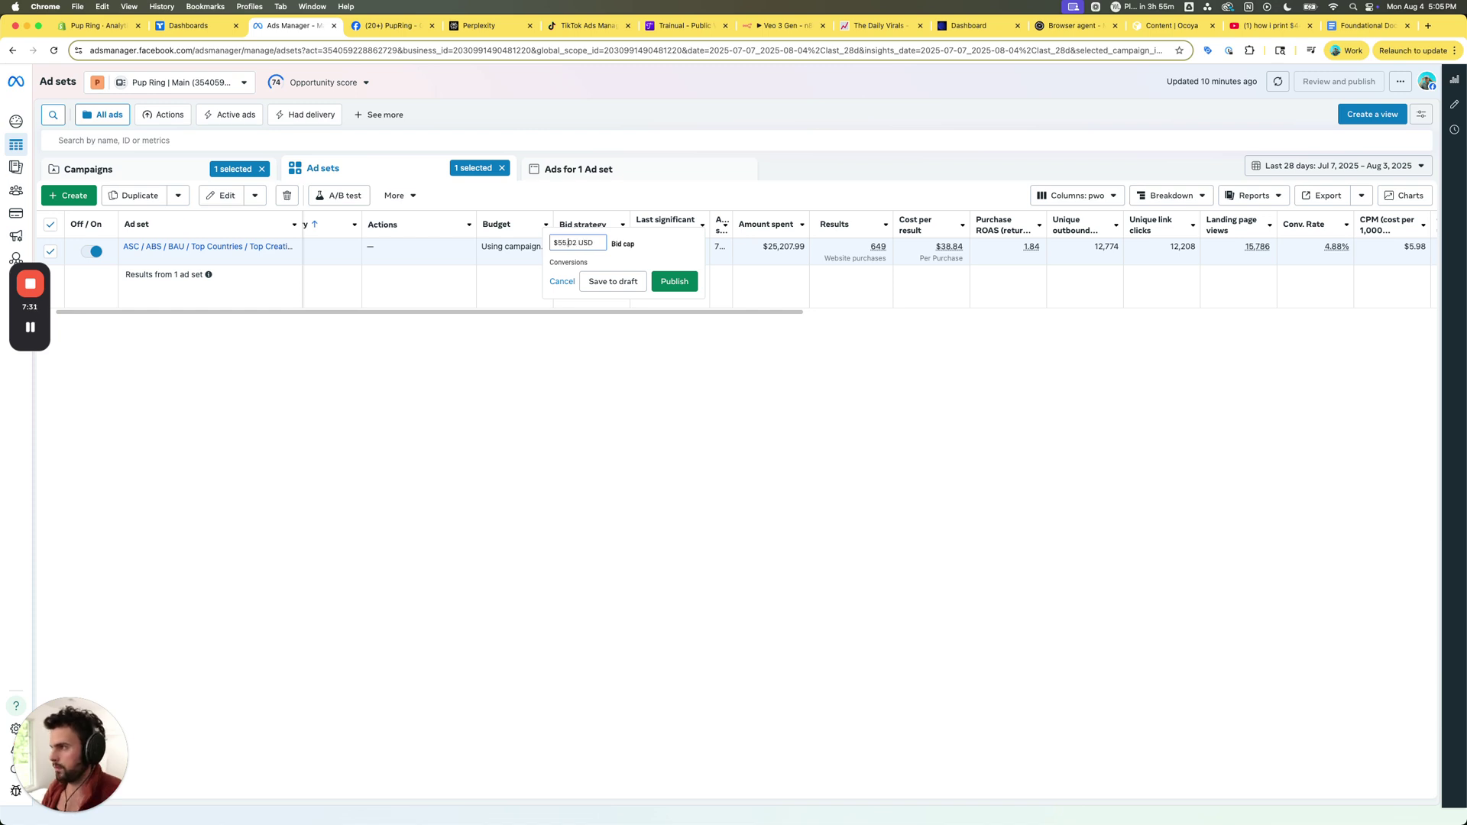
key(BackSpace)
key(BackSpace)
text(90)
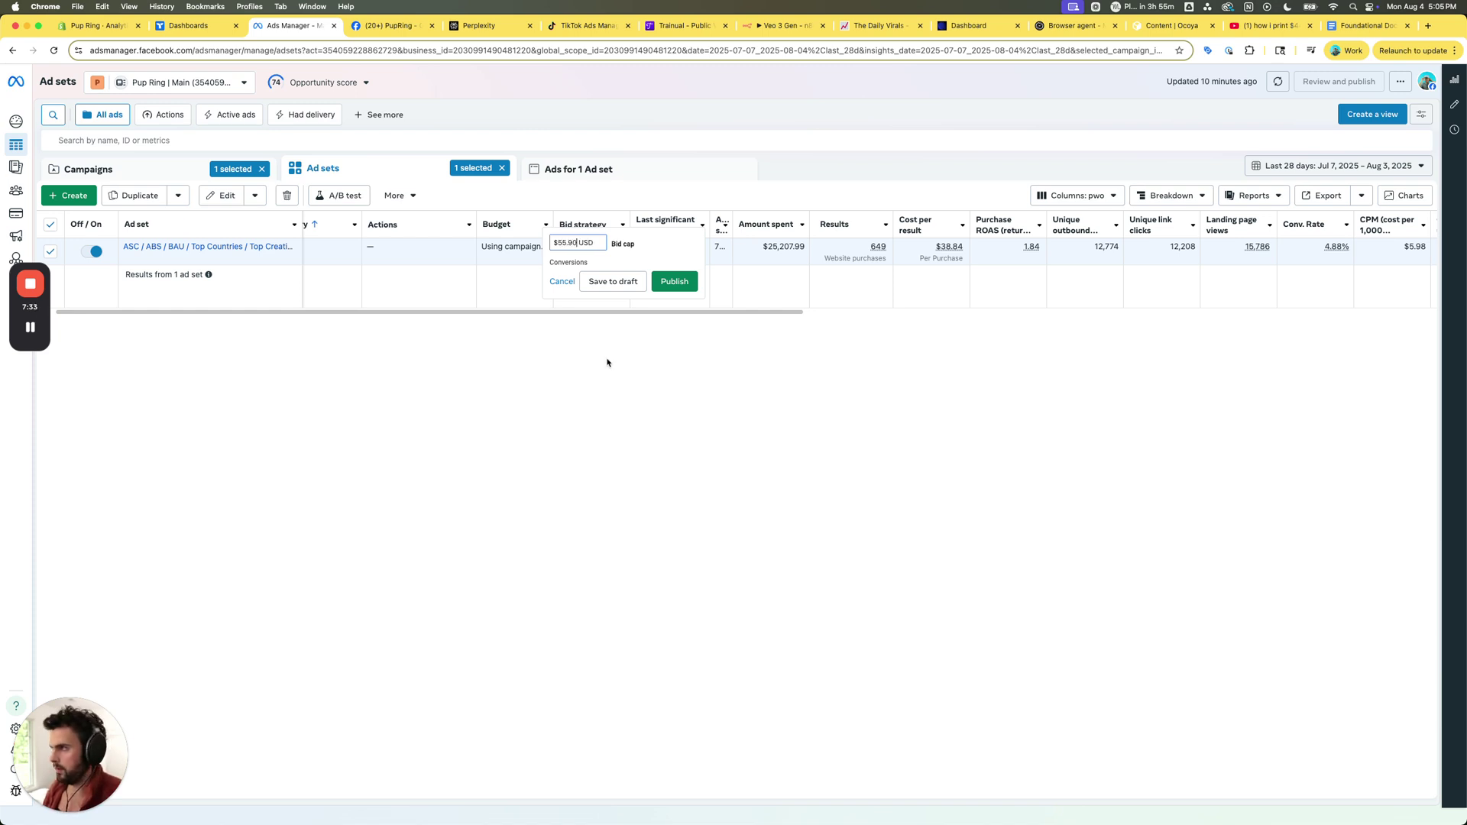
click(674, 281)
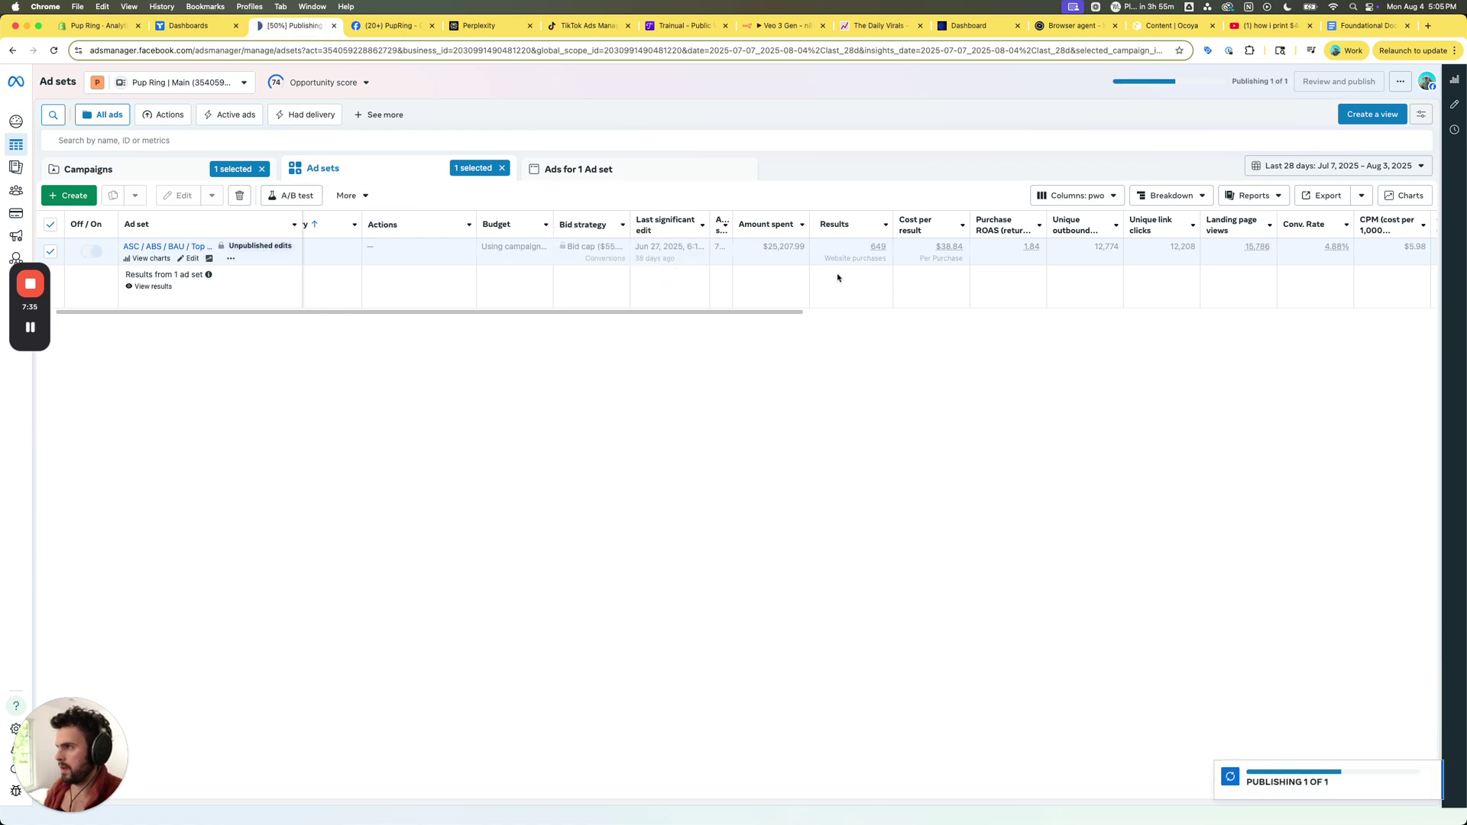